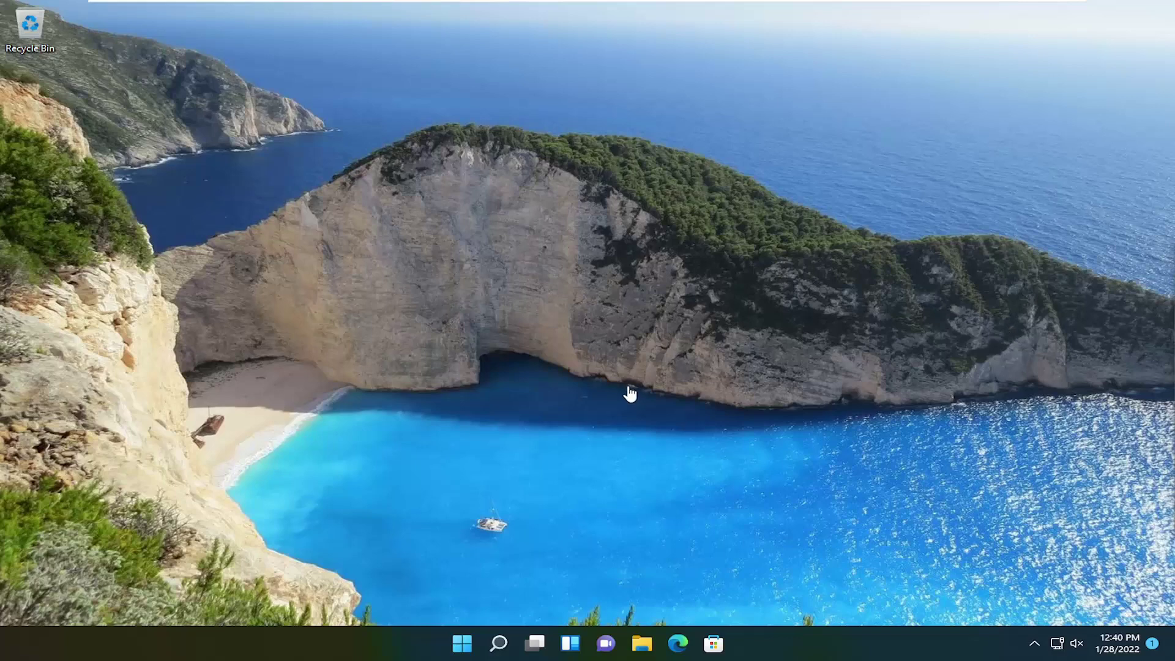
- Search Windows for 'services' and launch the Services console from the results
{"action": "left_click", "coordinate": [498, 643]}
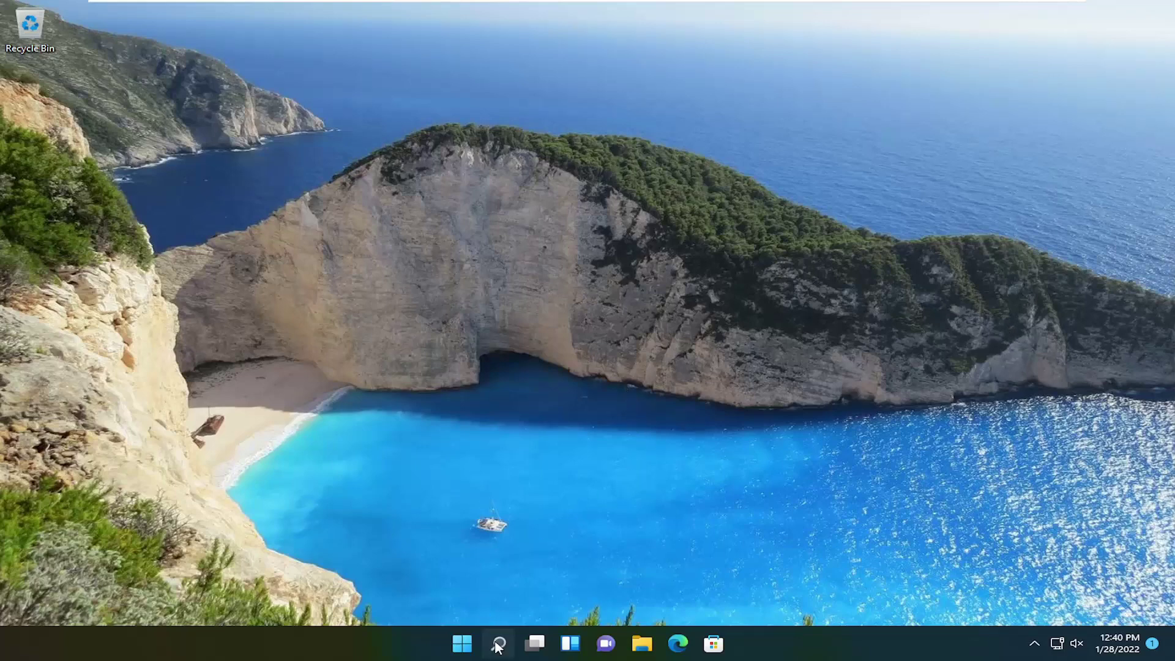
{"action": "type", "text": "services"}
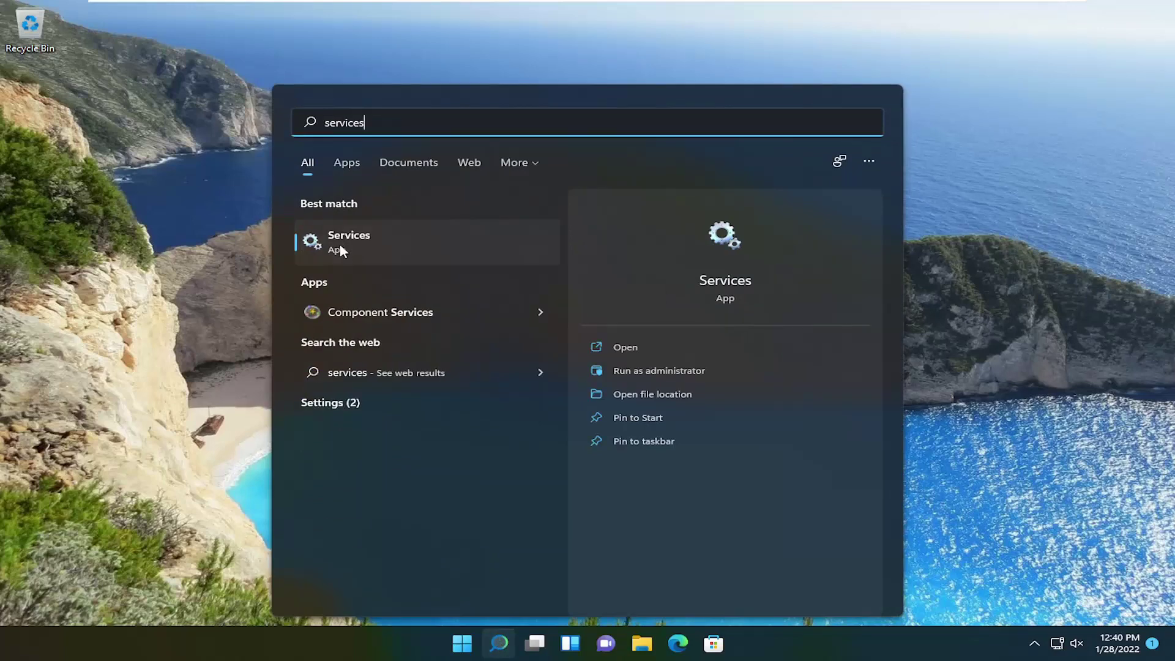
{"action": "left_click", "coordinate": [341, 245]}
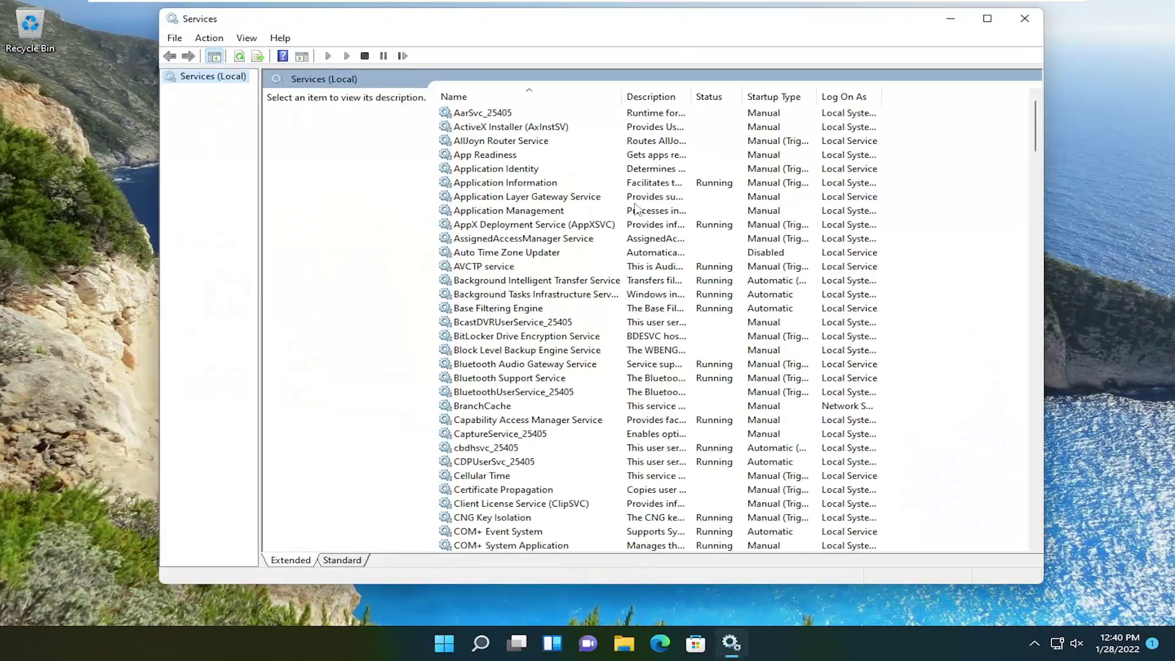
- Scroll the services list to Windows Audio and select it
{"action": "left_click_drag", "start_coordinate": [1035, 122], "coordinate": [1037, 535]}
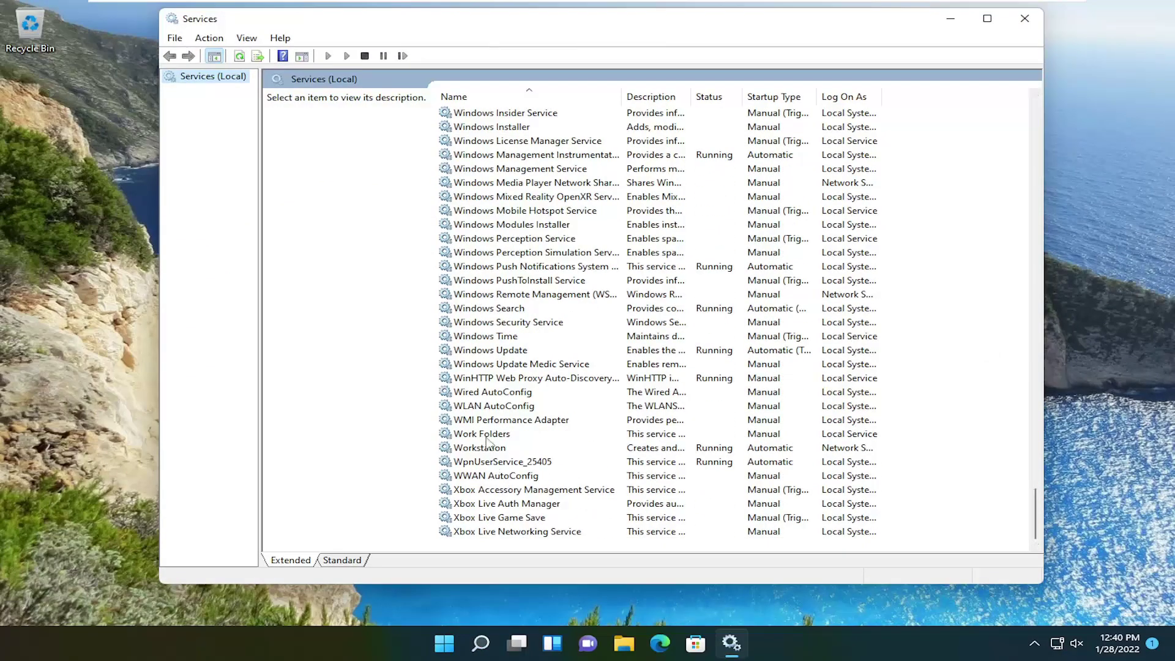
{"action": "scroll", "coordinate": [477, 336], "scroll_direction": "up", "scroll_amount": 7}
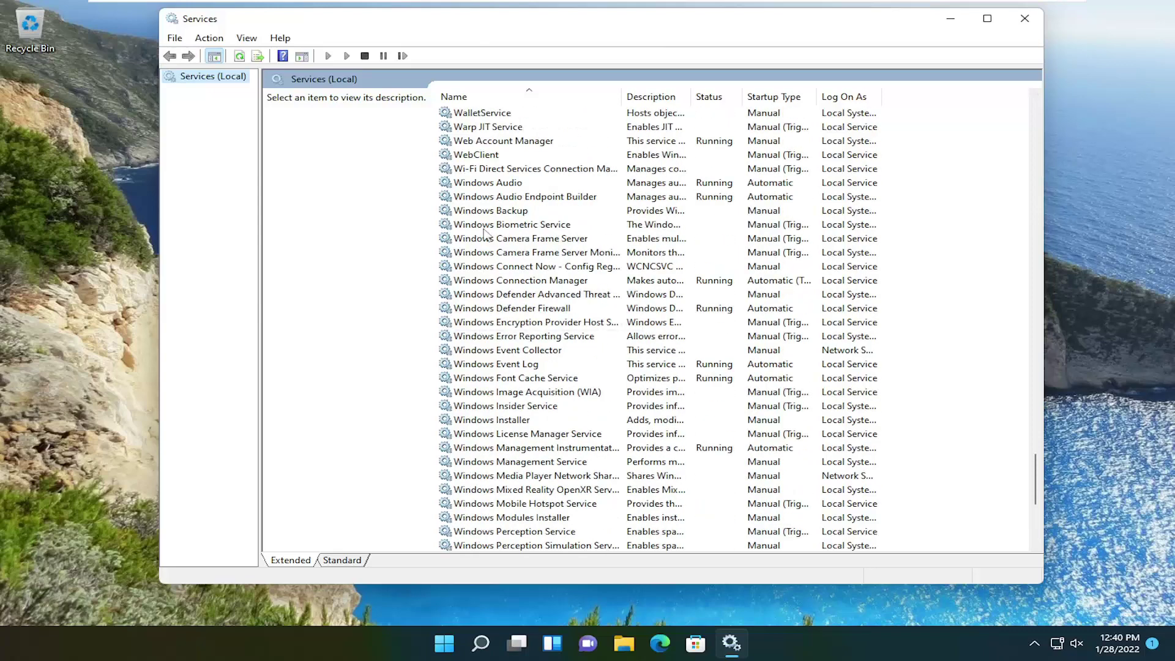
{"action": "left_click", "coordinate": [483, 183]}
- Set Windows Audio to log on as Local System with desktop interaction, apply, and close Services
{"action": "double_click", "coordinate": [484, 183]}
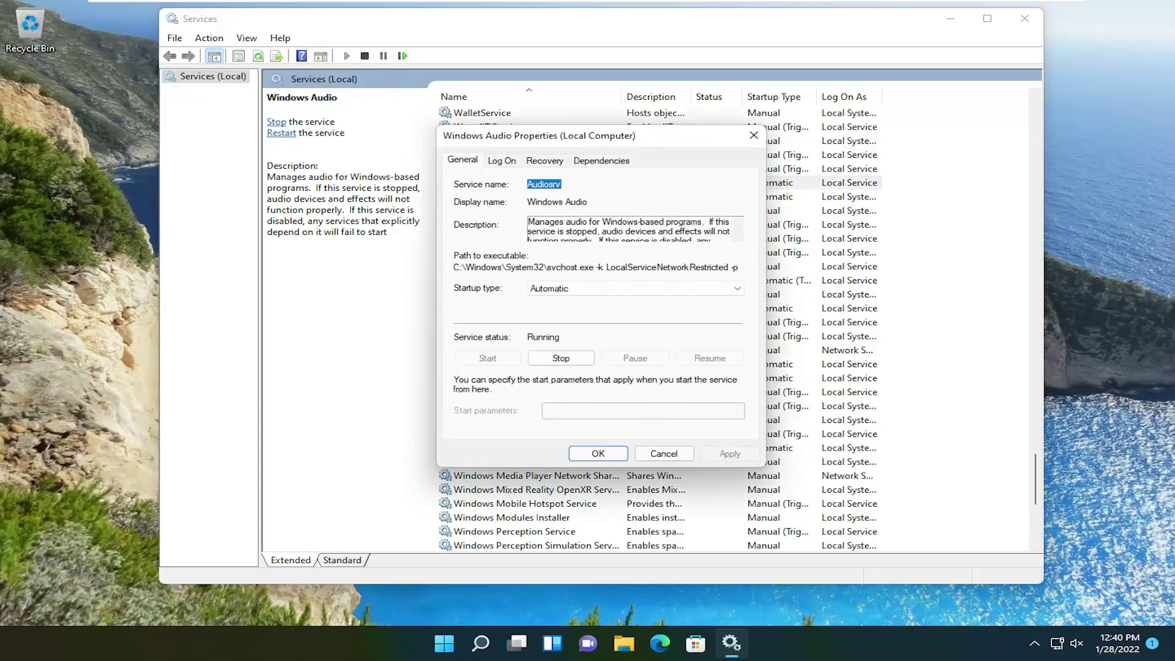
{"action": "left_click", "coordinate": [503, 164]}
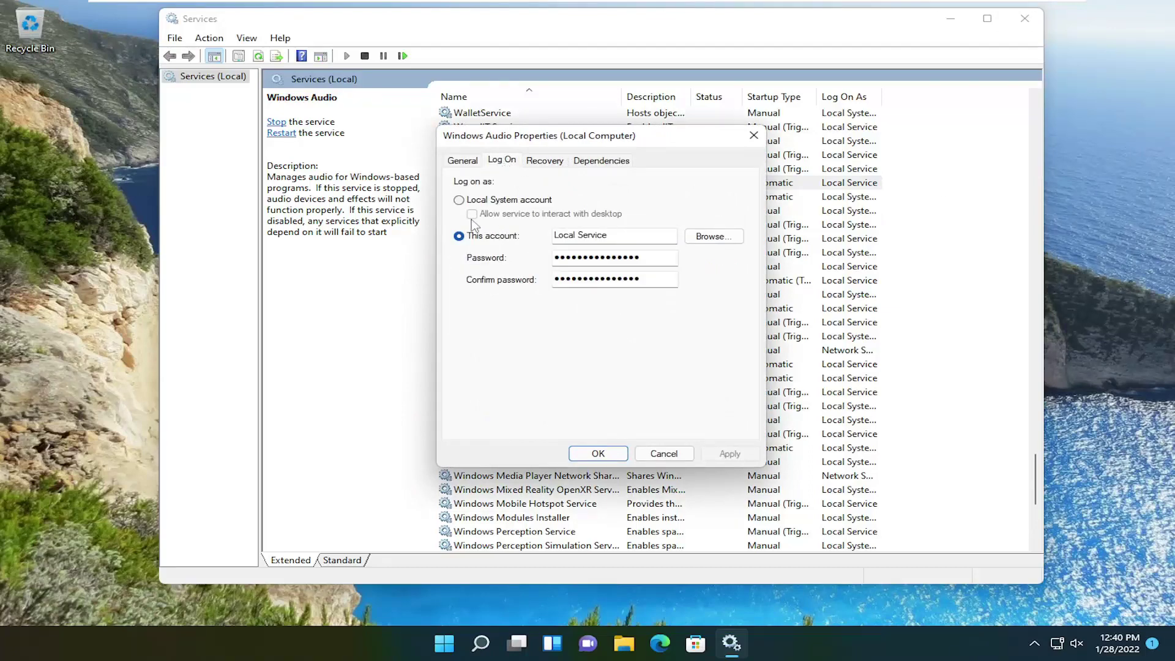
{"action": "left_click", "coordinate": [462, 201]}
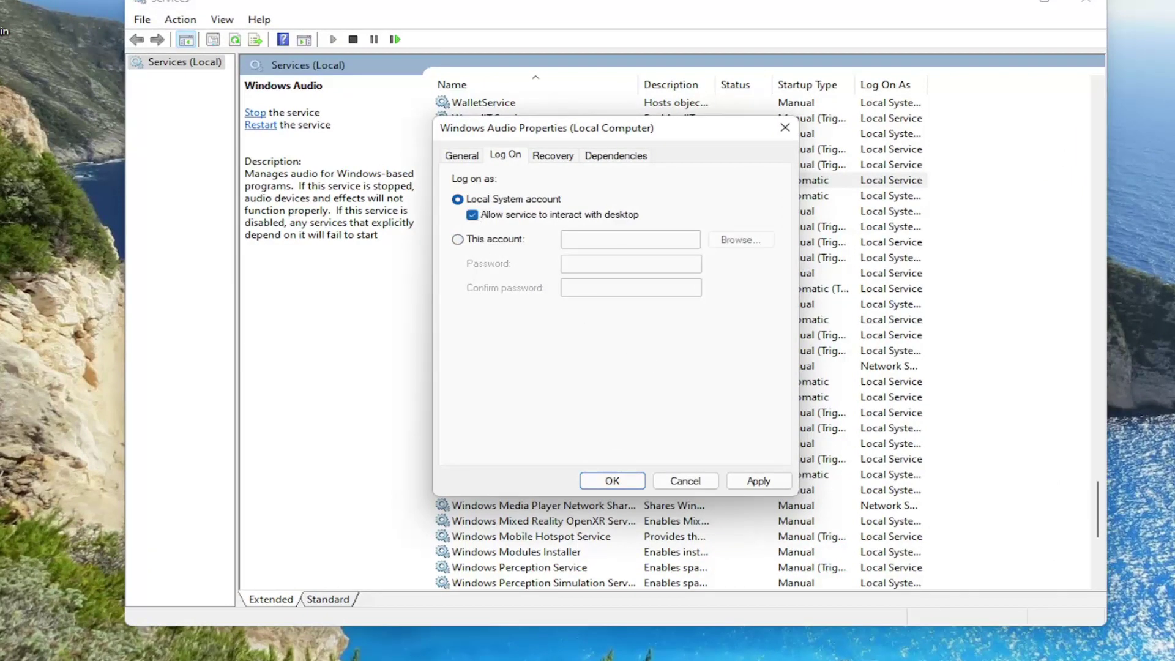
{"action": "left_click", "coordinate": [758, 481]}
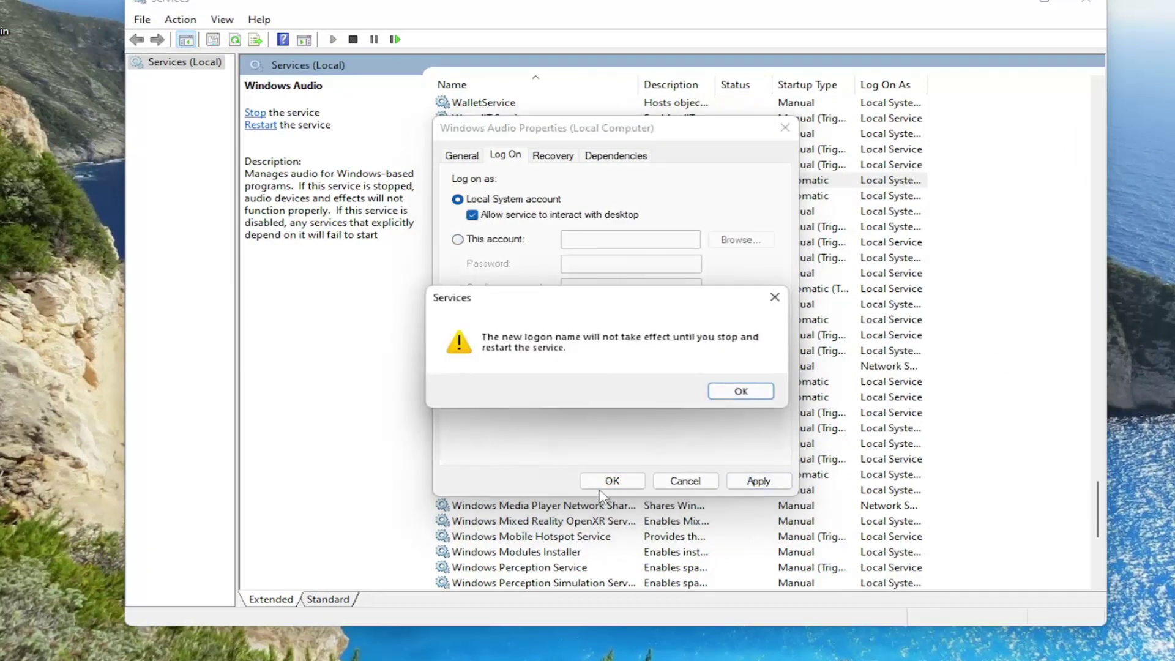
{"action": "left_click", "coordinate": [739, 391]}
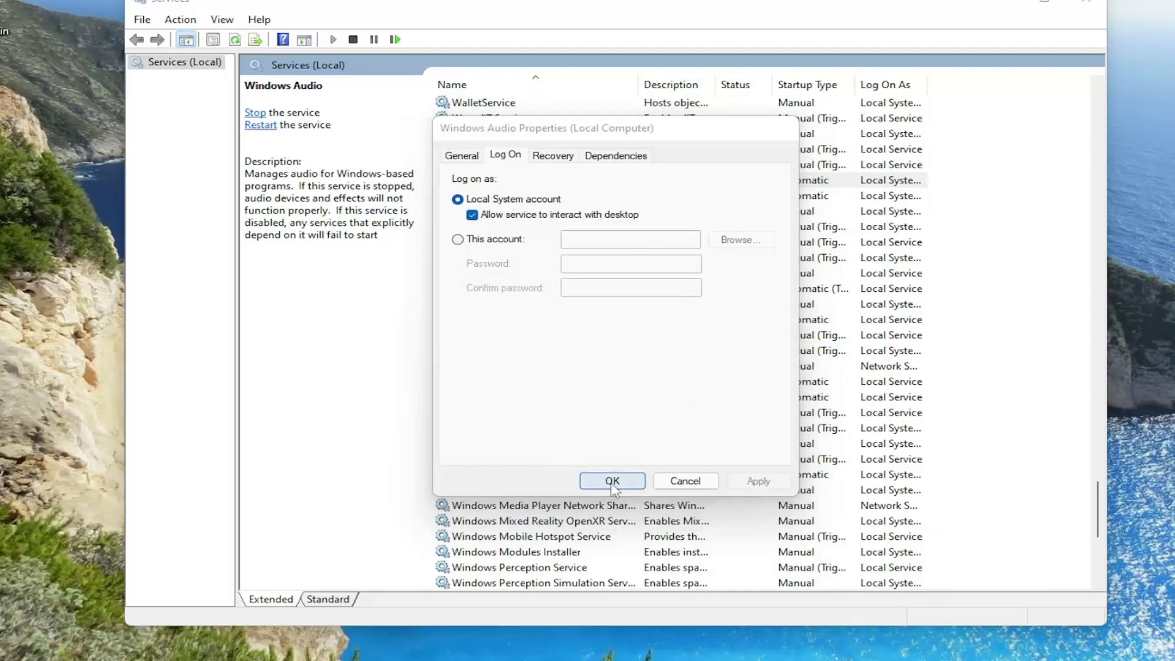
{"action": "left_click", "coordinate": [612, 480]}
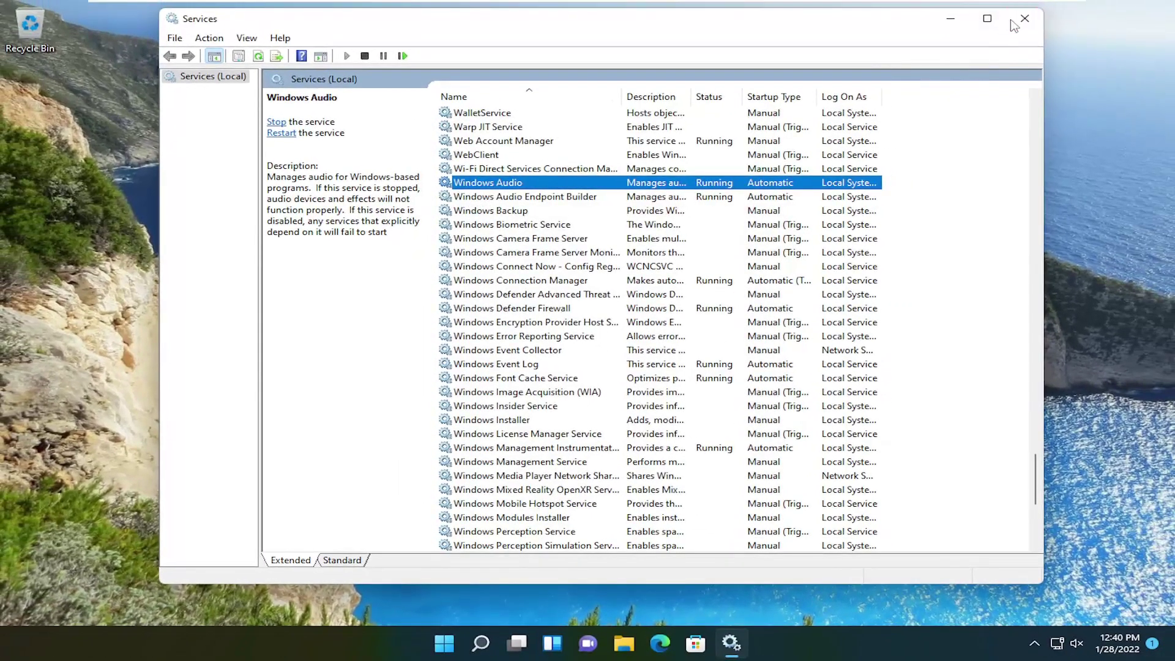
{"action": "left_click", "coordinate": [1015, 23]}
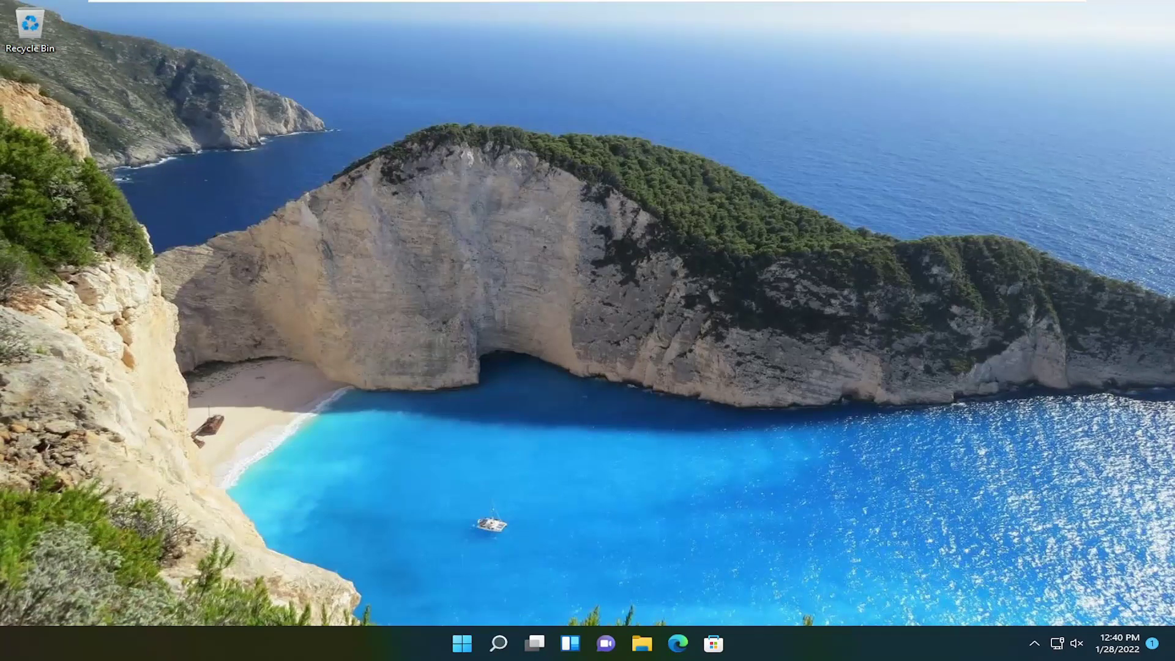
{"action": "right_click", "coordinate": [462, 642]}
- Search 'regedit' and run Registry Editor as administrator, accepting the UAC prompt
{"action": "mouse_move", "coordinate": [453, 585]}
{"action": "left_click", "coordinate": [492, 639]}
{"action": "type", "text": "regedit"}
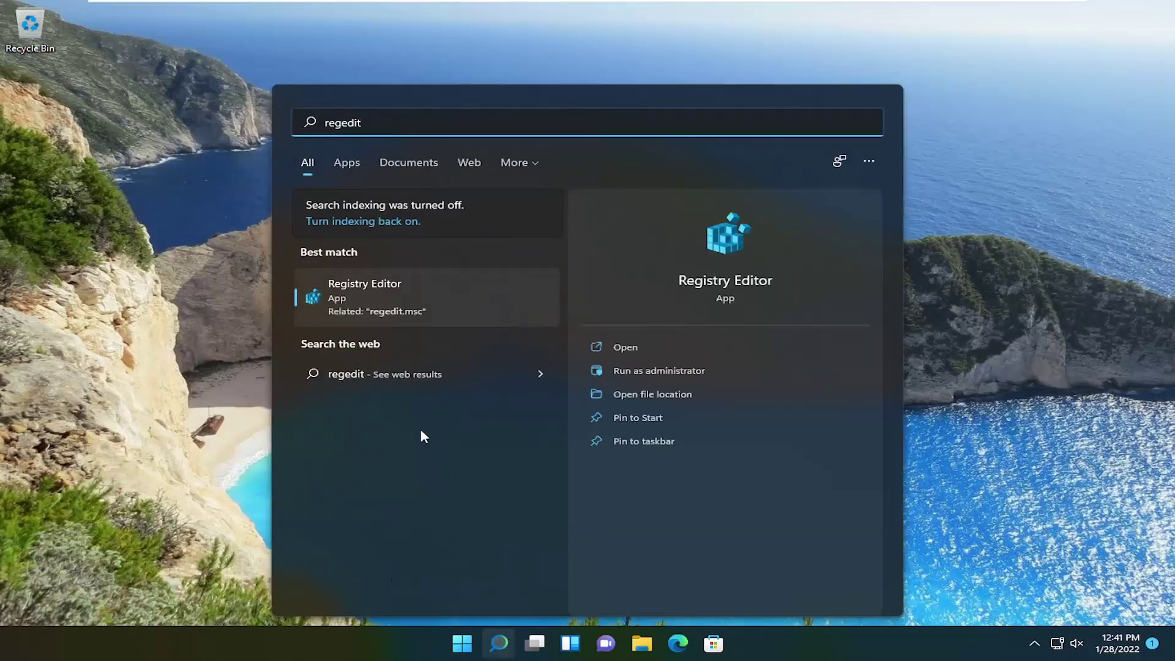
{"action": "right_click", "coordinate": [381, 297]}
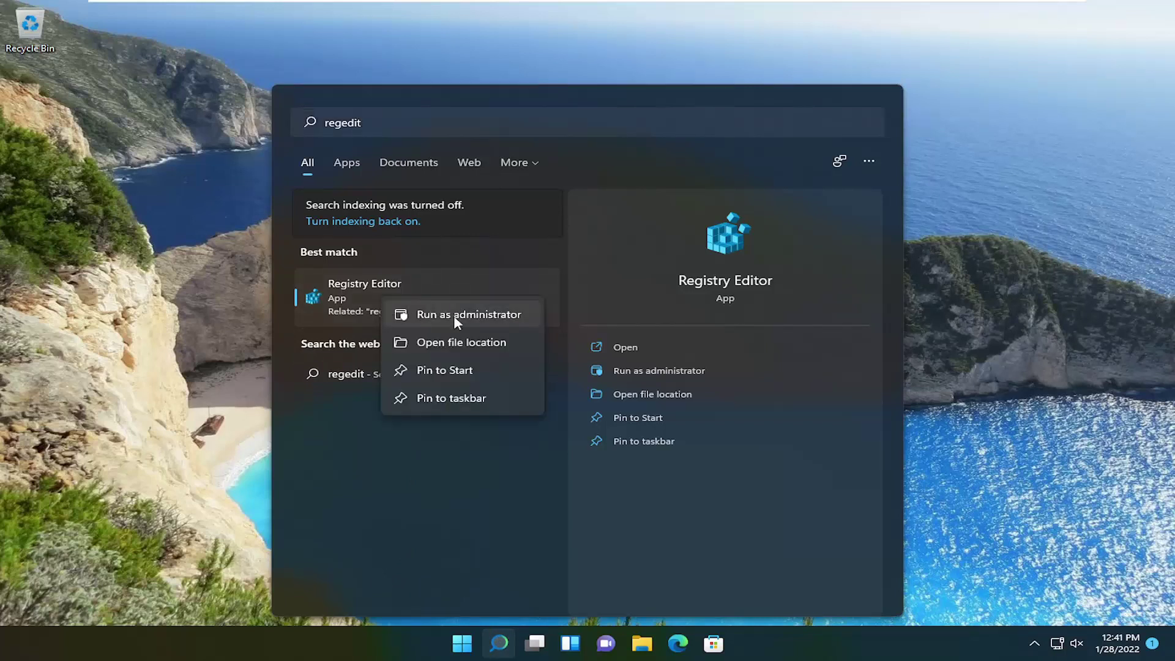
{"action": "left_click", "coordinate": [476, 317]}
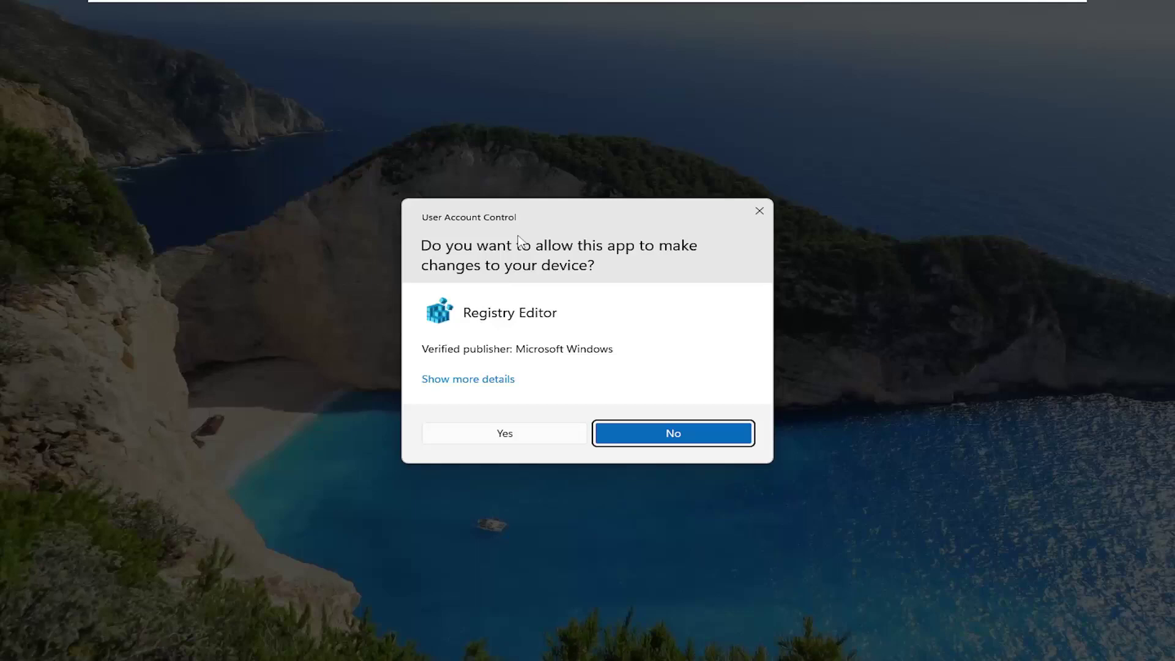
{"action": "left_click", "coordinate": [476, 440]}
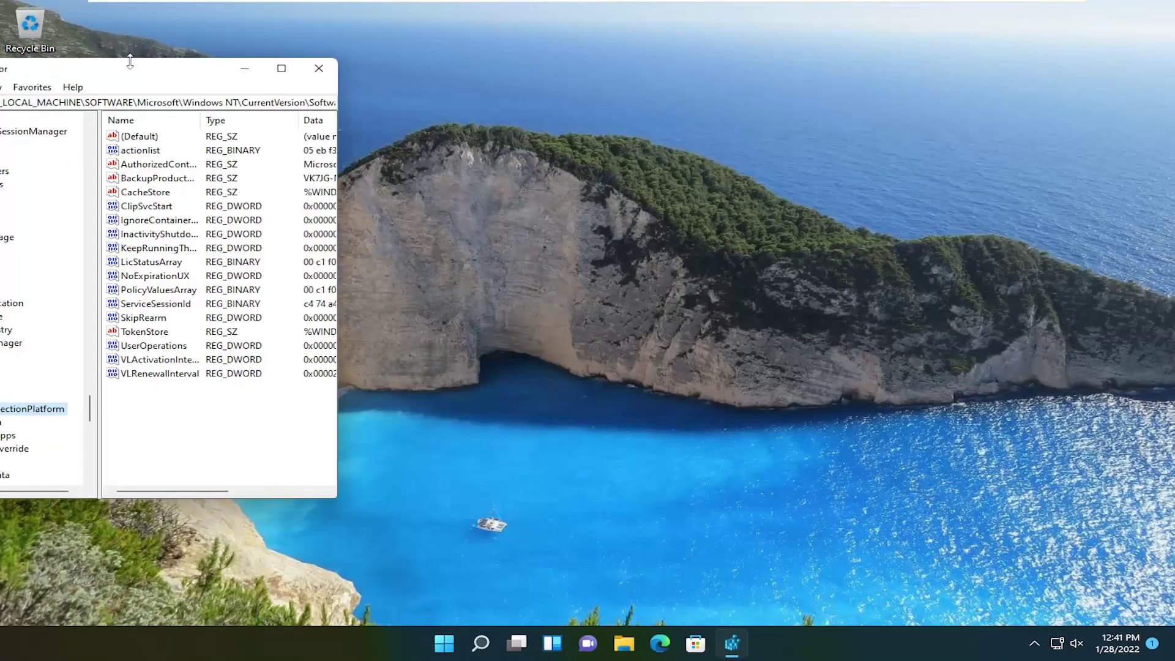
- Maximize Registry Editor and scroll the key tree back to the top
{"action": "left_click_drag", "start_coordinate": [131, 61], "coordinate": [648, 79]}
{"action": "left_click", "coordinate": [791, 72]}
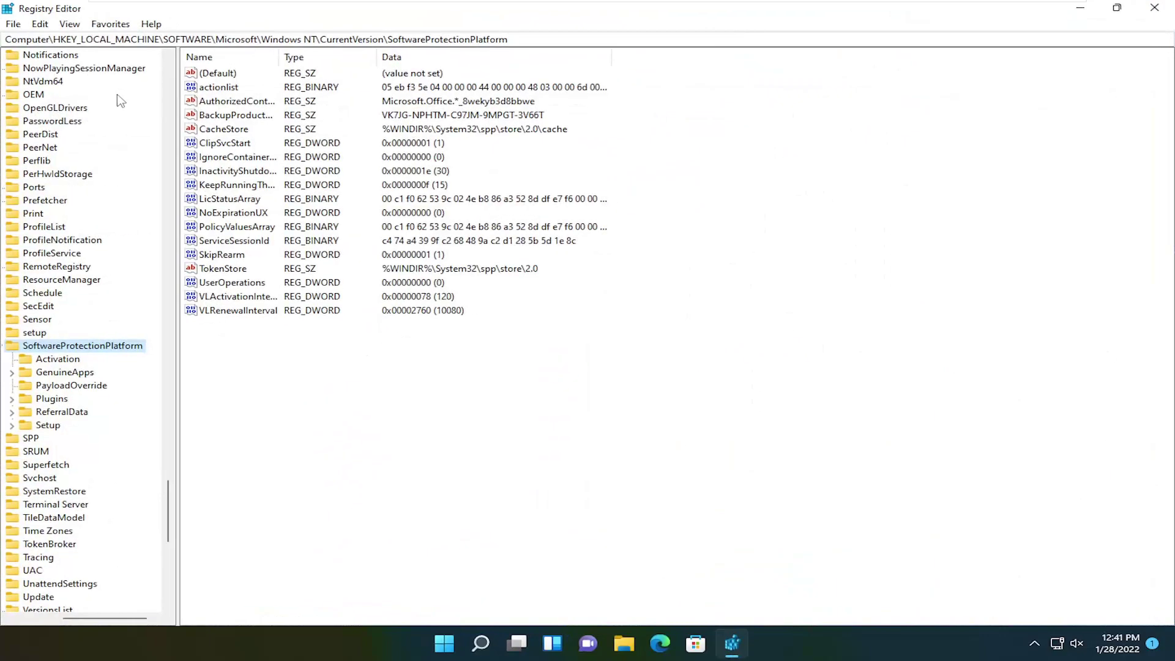
{"action": "scroll", "coordinate": [156, 428], "scroll_direction": "up", "scroll_amount": 2}
{"action": "left_click_drag", "start_coordinate": [168, 483], "coordinate": [173, 70]}
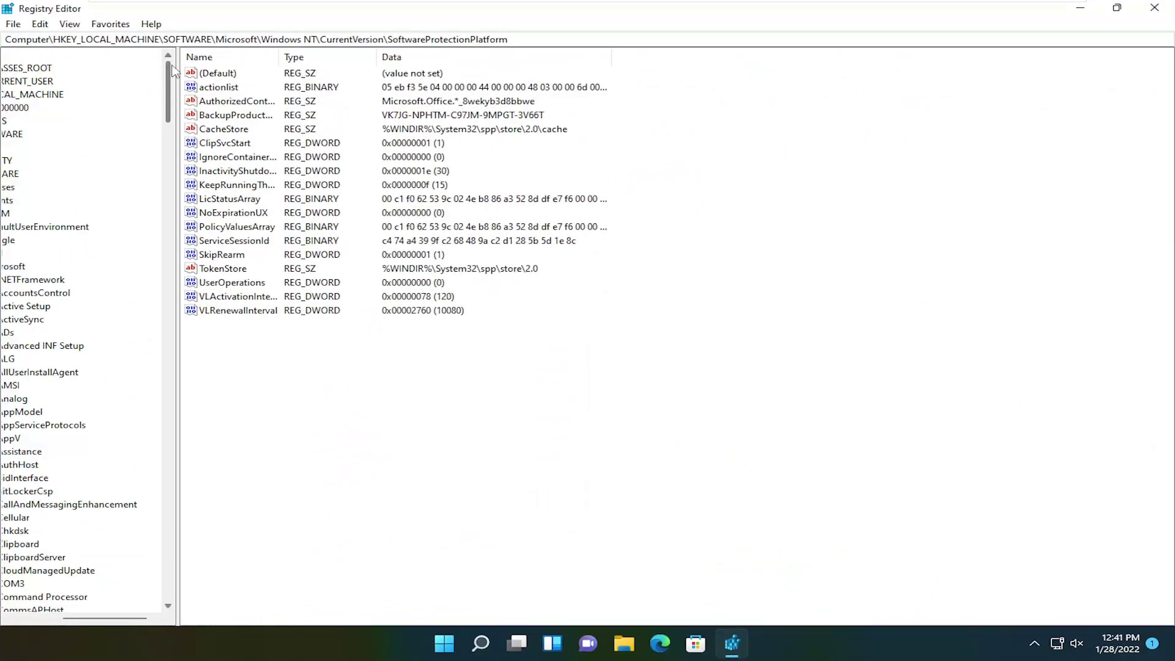
{"action": "left_click_drag", "start_coordinate": [104, 618], "coordinate": [37, 618]}
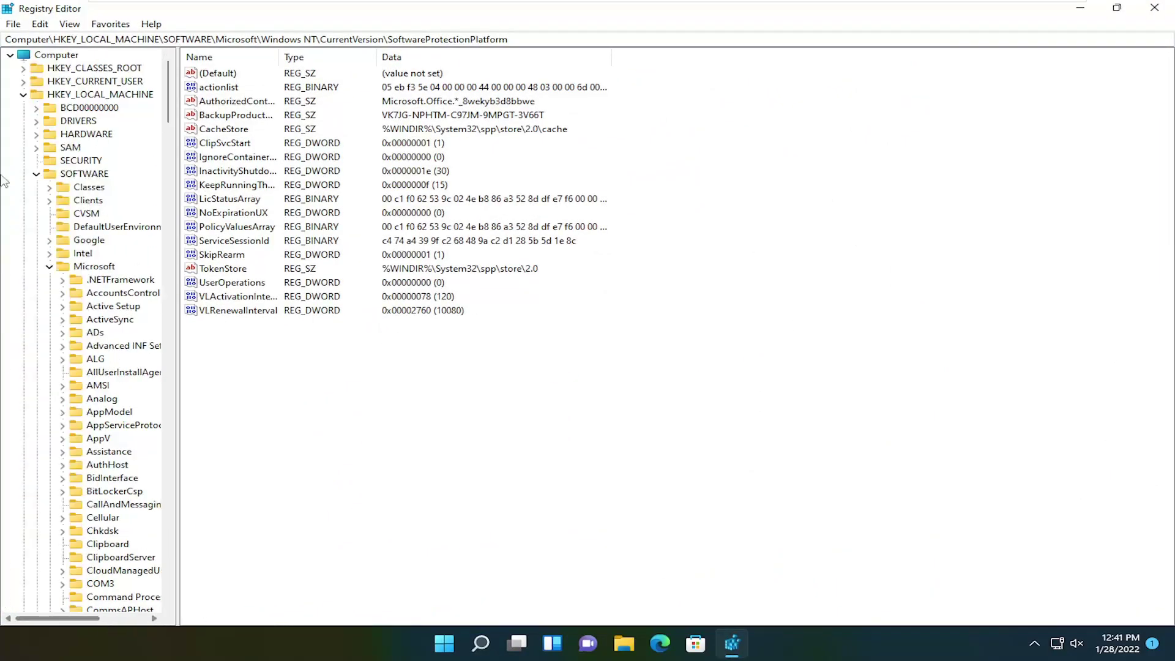
- Collapse Microsoft, SOFTWARE and HKEY_LOCAL_MACHINE to Computer, then restore the window and widen the tree pane
{"action": "left_click", "coordinate": [49, 267]}
{"action": "left_click", "coordinate": [36, 174]}
{"action": "left_click", "coordinate": [23, 94]}
{"action": "left_click", "coordinate": [51, 57]}
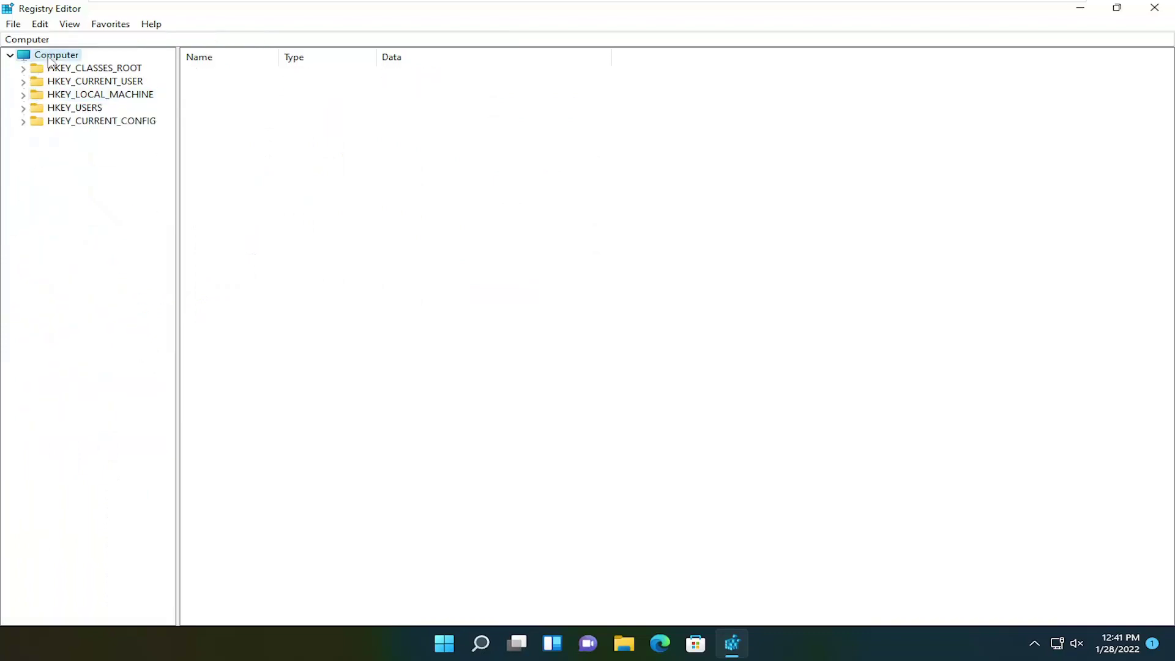
{"action": "mouse_move", "coordinate": [429, 8]}
{"action": "left_mouse_down"}
{"action": "mouse_move", "coordinate": [506, 37]}
{"action": "mouse_move", "coordinate": [461, 19]}
{"action": "mouse_move", "coordinate": [435, 25]}
{"action": "left_mouse_up"}
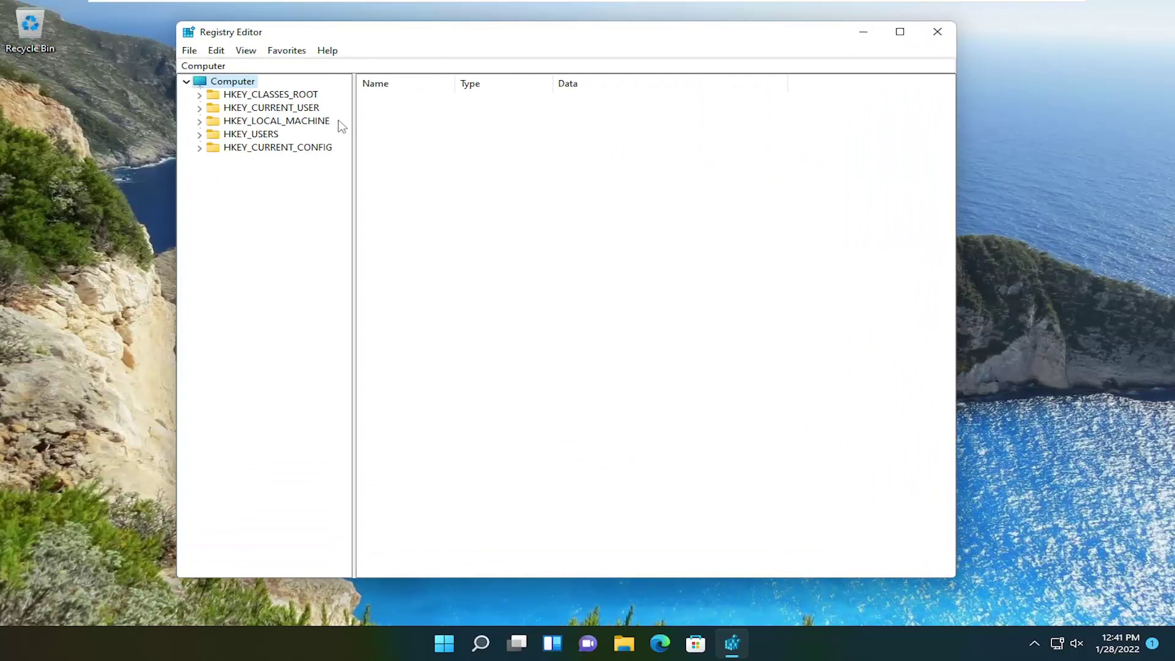
{"action": "left_click_drag", "start_coordinate": [354, 129], "coordinate": [432, 128]}
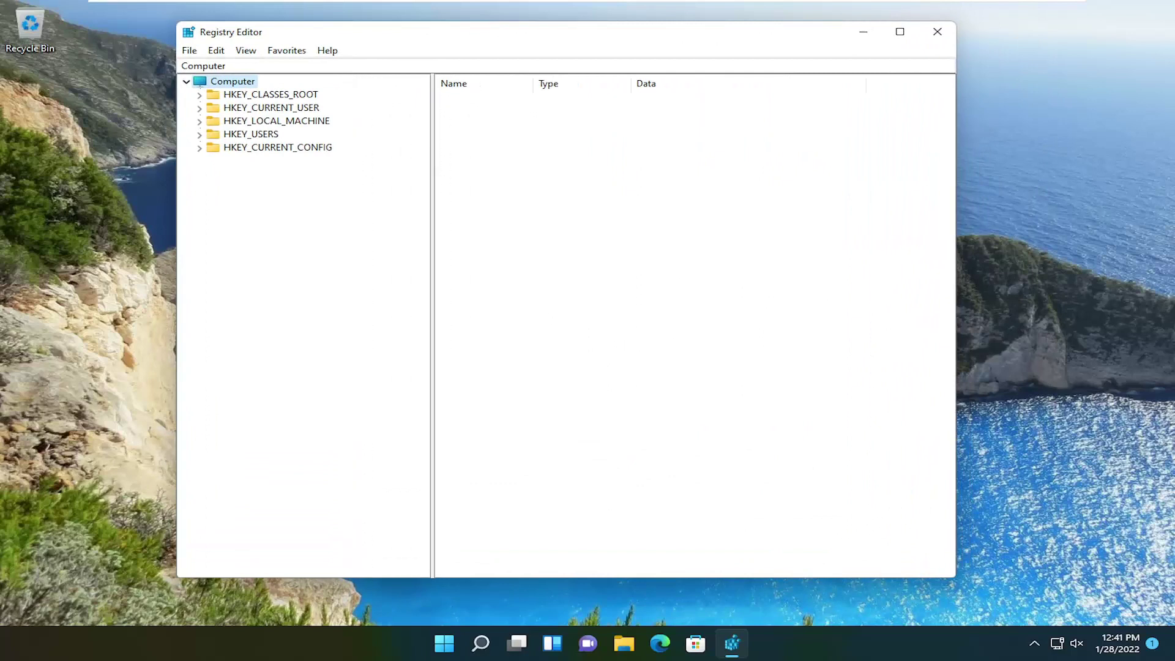
{"action": "left_click", "coordinate": [190, 51]}
{"action": "left_click", "coordinate": [215, 83]}
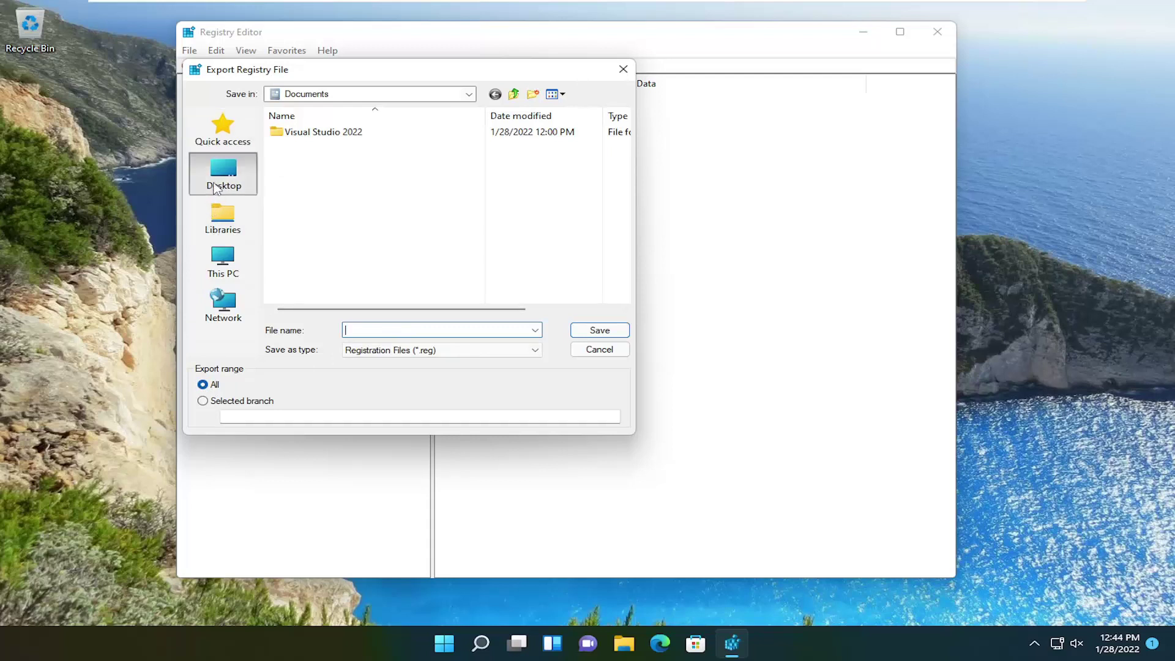
{"action": "left_click", "coordinate": [214, 188]}
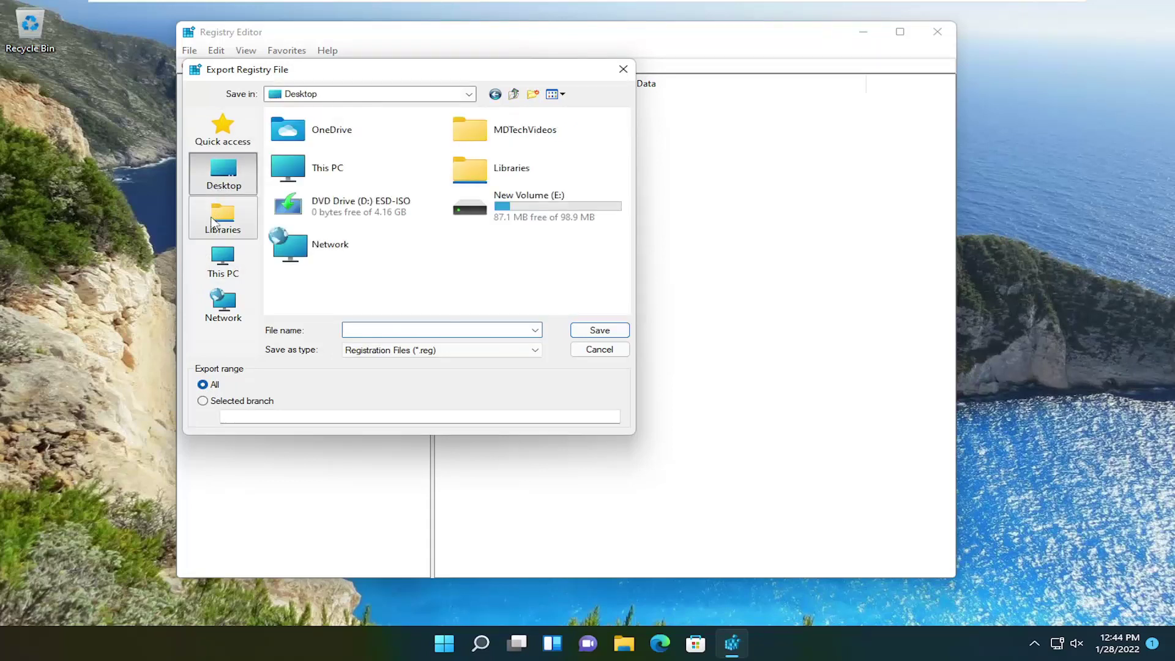
{"action": "left_click", "coordinate": [223, 217]}
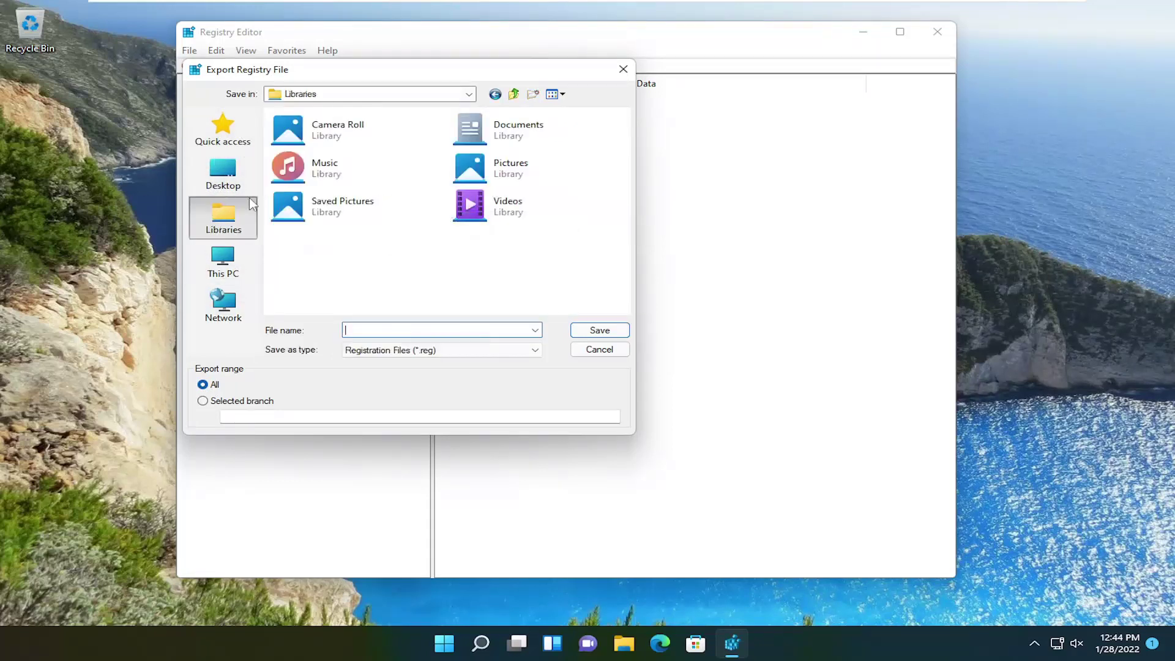
{"action": "left_click", "coordinate": [223, 173]}
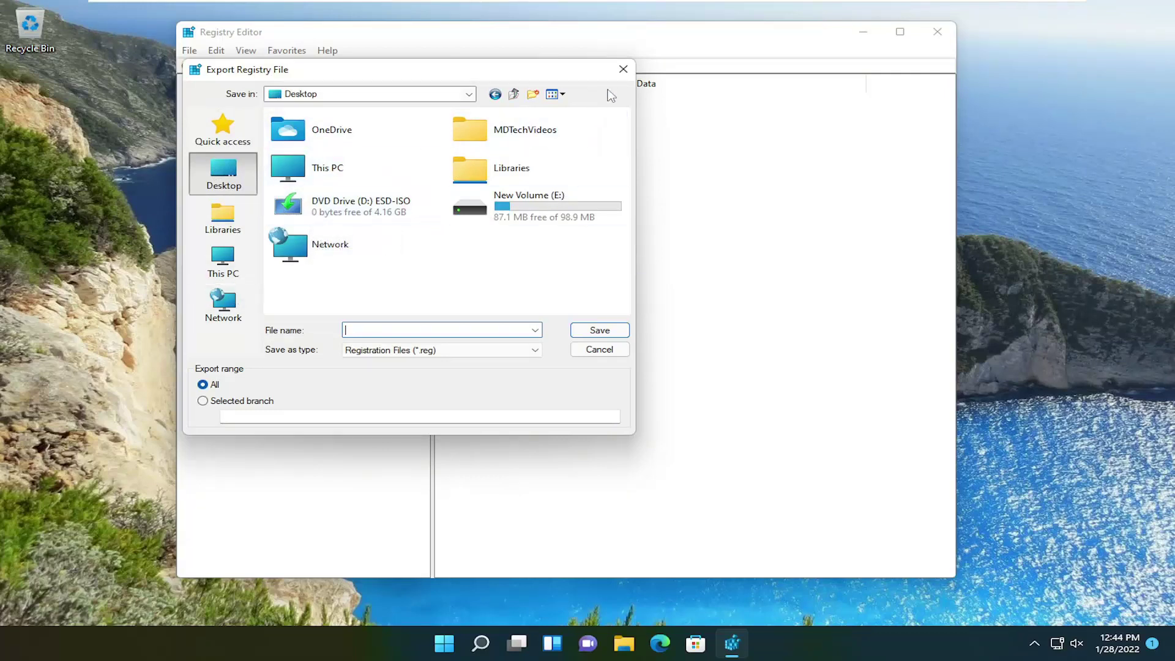
{"action": "left_click", "coordinate": [624, 69]}
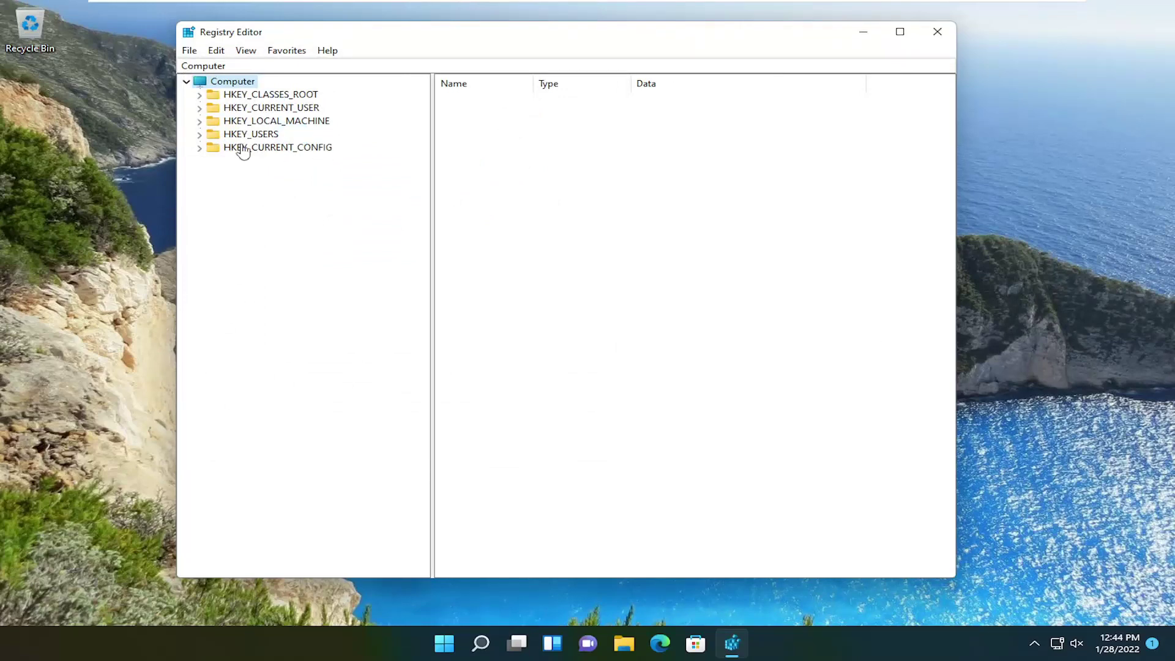
{"action": "left_click", "coordinate": [268, 121]}
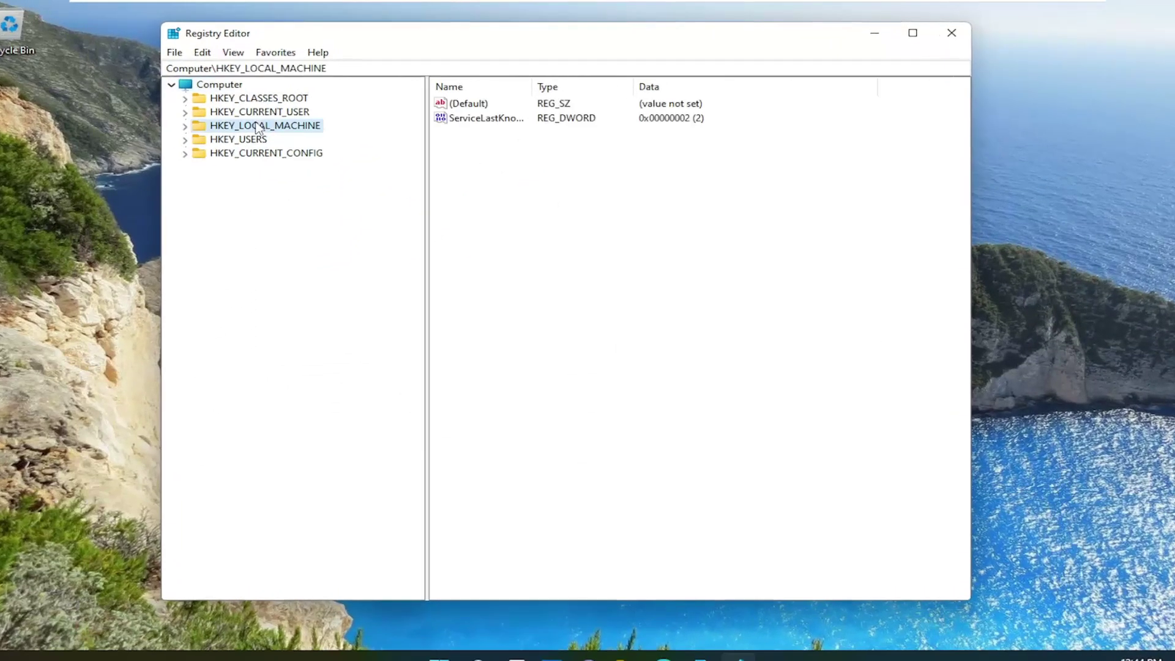
- Drill down HKLM\SOFTWARE\Microsoft\Windows\CurrentVersion and select MMDevices, showing its 0x00000020 DWORD value
{"action": "double_click", "coordinate": [257, 127]}
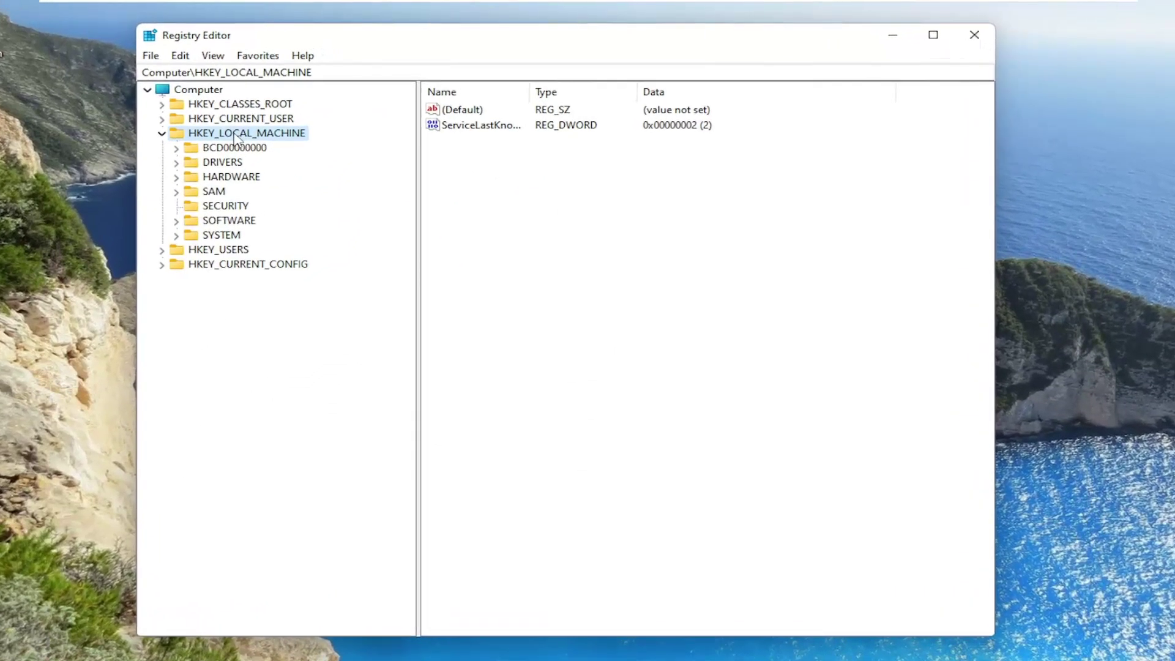
{"action": "double_click", "coordinate": [228, 221]}
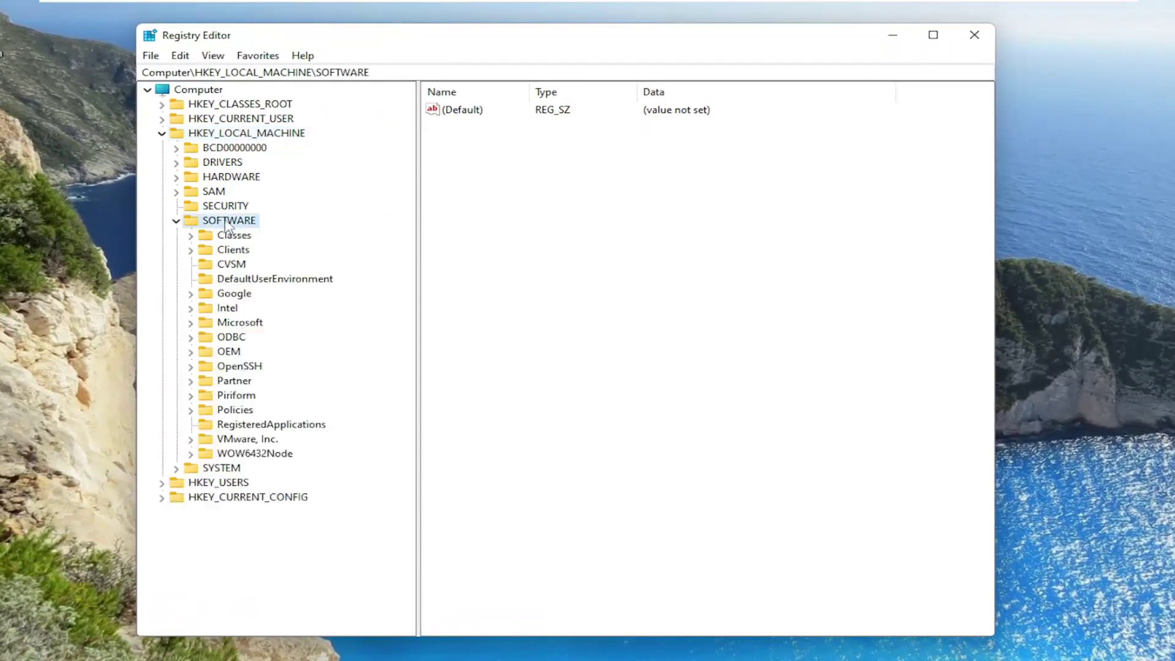
{"action": "double_click", "coordinate": [231, 326]}
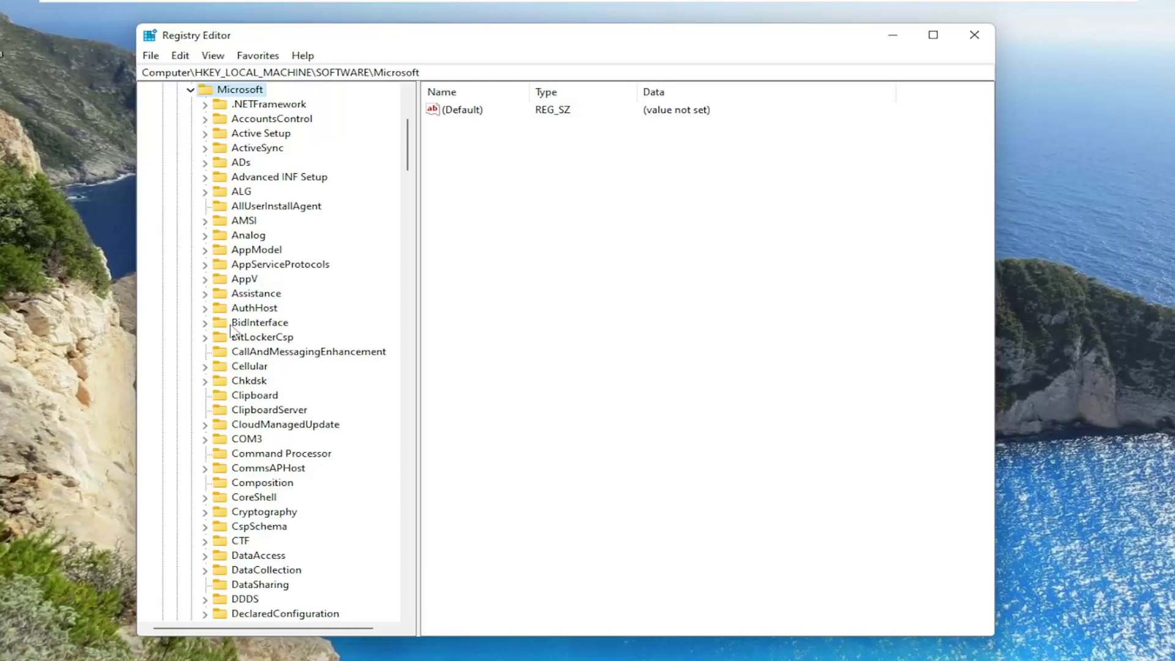
{"action": "scroll", "coordinate": [281, 367], "scroll_direction": "down", "scroll_amount": 20}
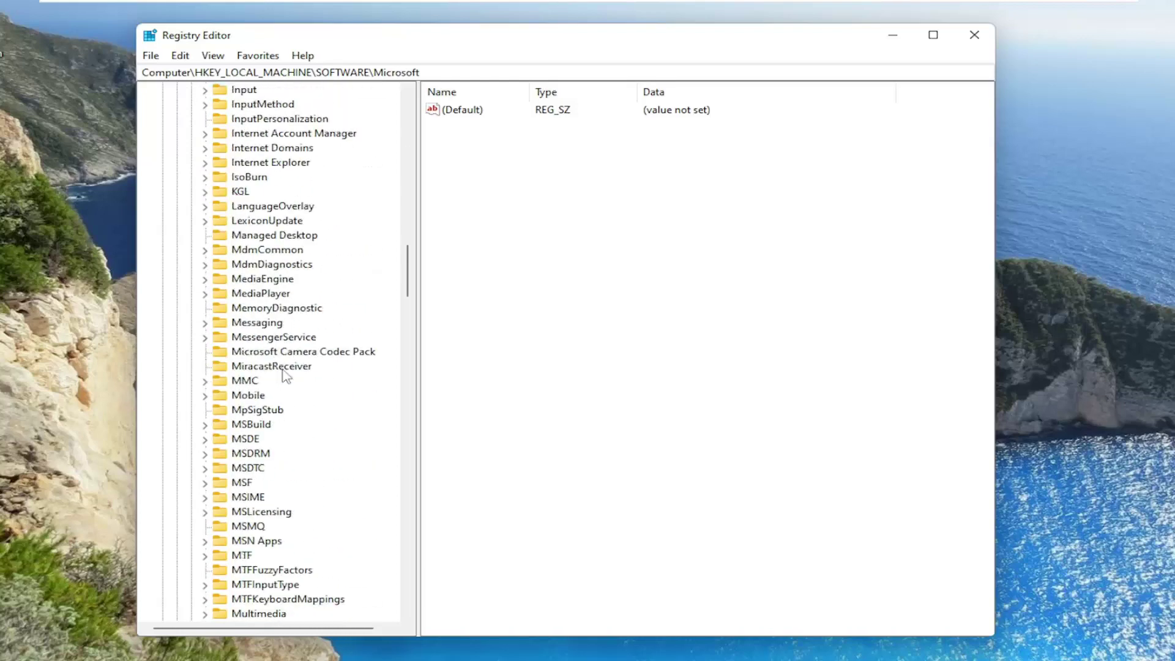
{"action": "scroll", "coordinate": [283, 374], "scroll_direction": "down", "scroll_amount": 20}
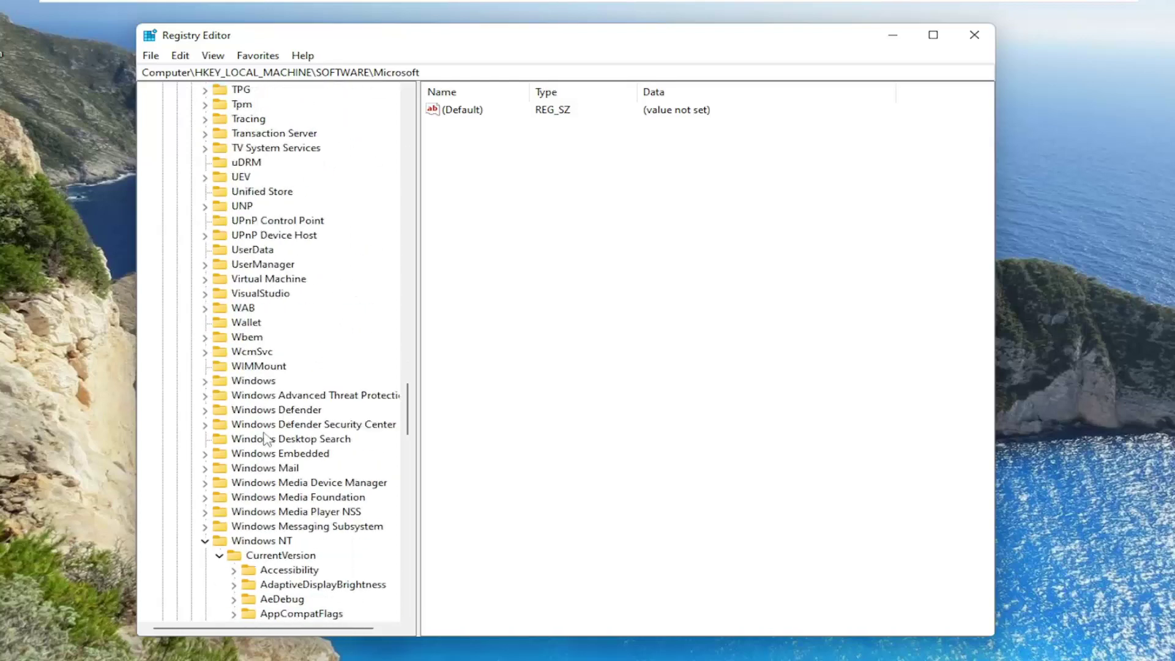
{"action": "double_click", "coordinate": [243, 379]}
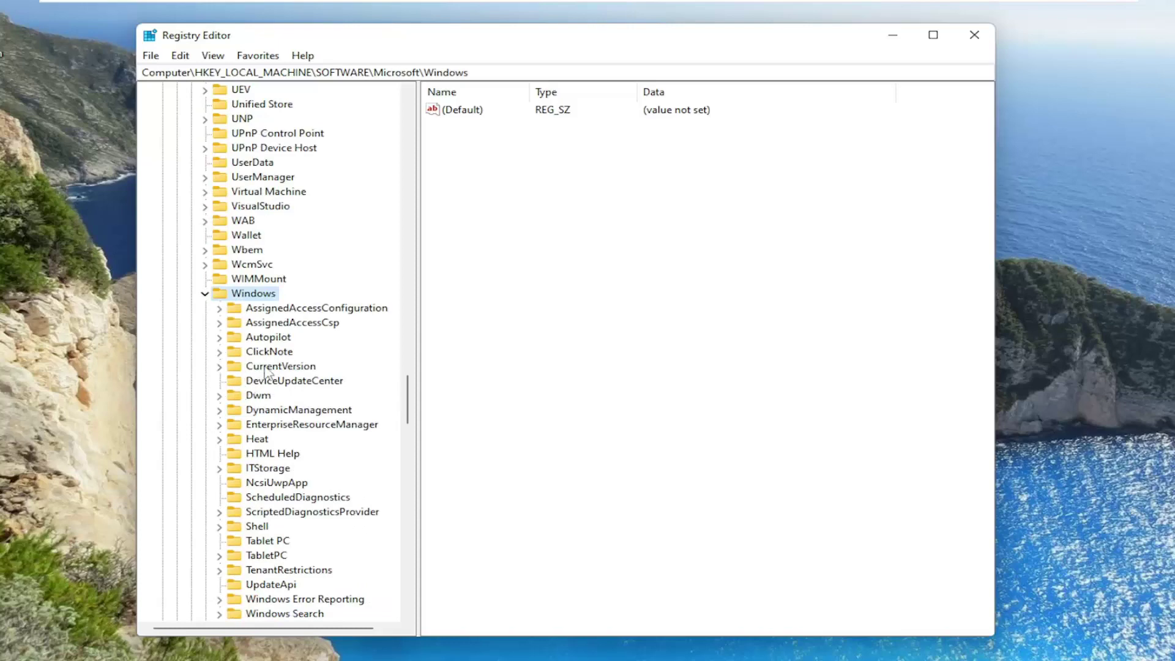
{"action": "double_click", "coordinate": [265, 368]}
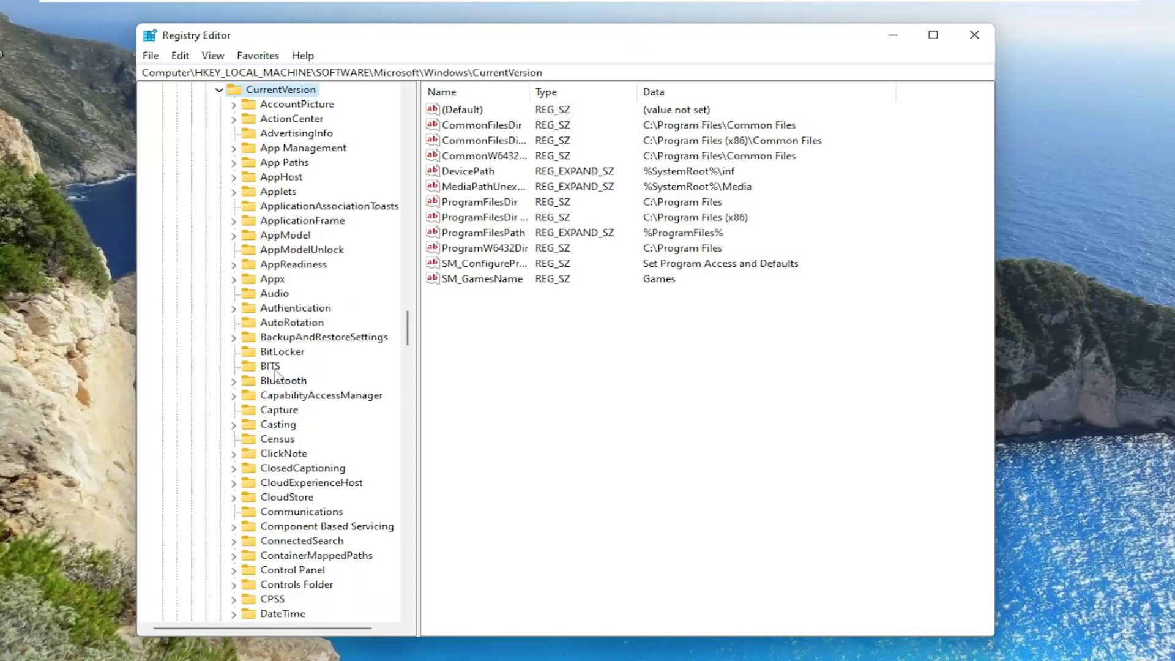
{"action": "scroll", "coordinate": [298, 367], "scroll_direction": "down", "scroll_amount": 6}
{"action": "scroll", "coordinate": [298, 368], "scroll_direction": "down", "scroll_amount": 14}
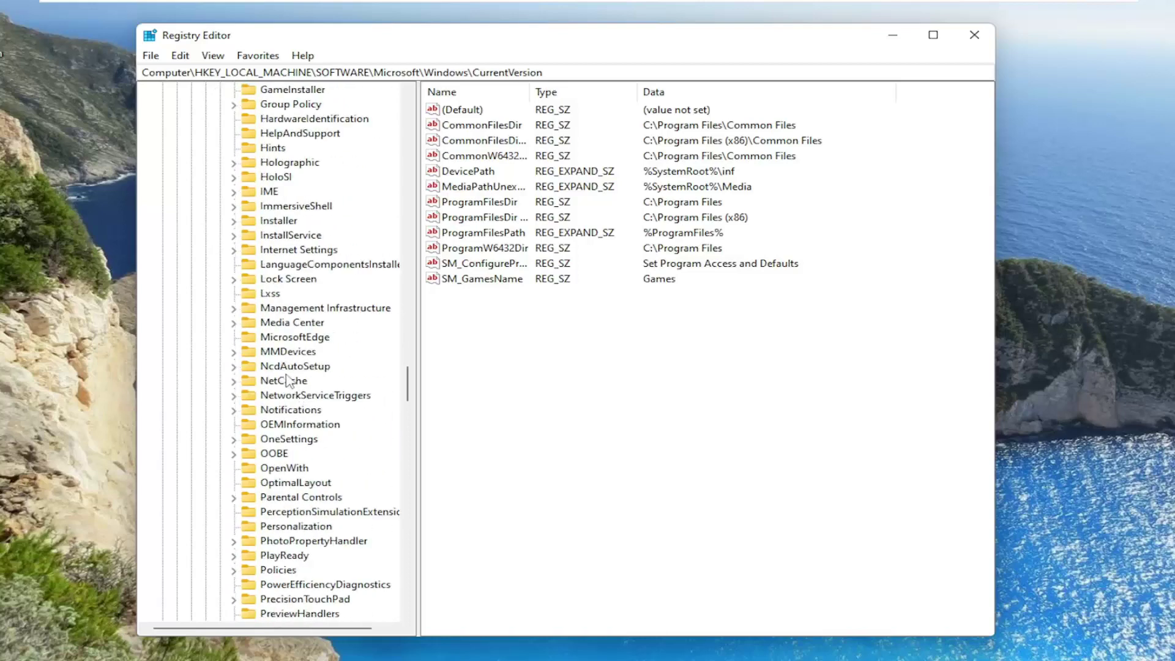
{"action": "left_click", "coordinate": [288, 354]}
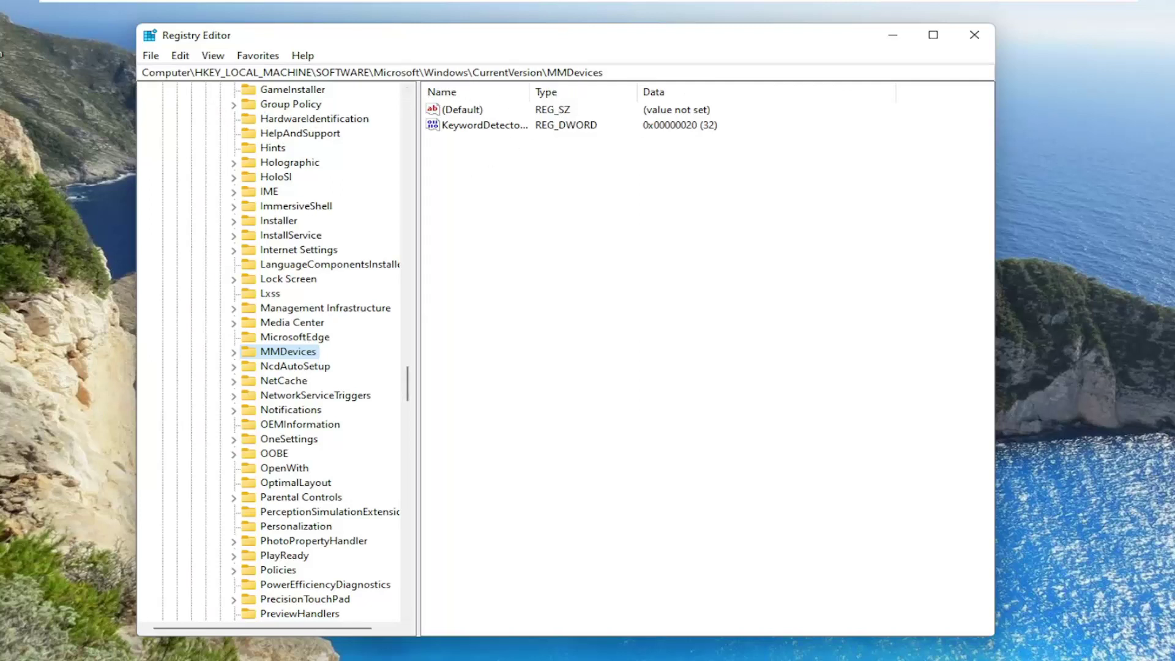
- In MMDevices Permissions > Advanced, change the owner to Everyone, verified with Check Names
{"action": "right_click", "coordinate": [279, 354]}
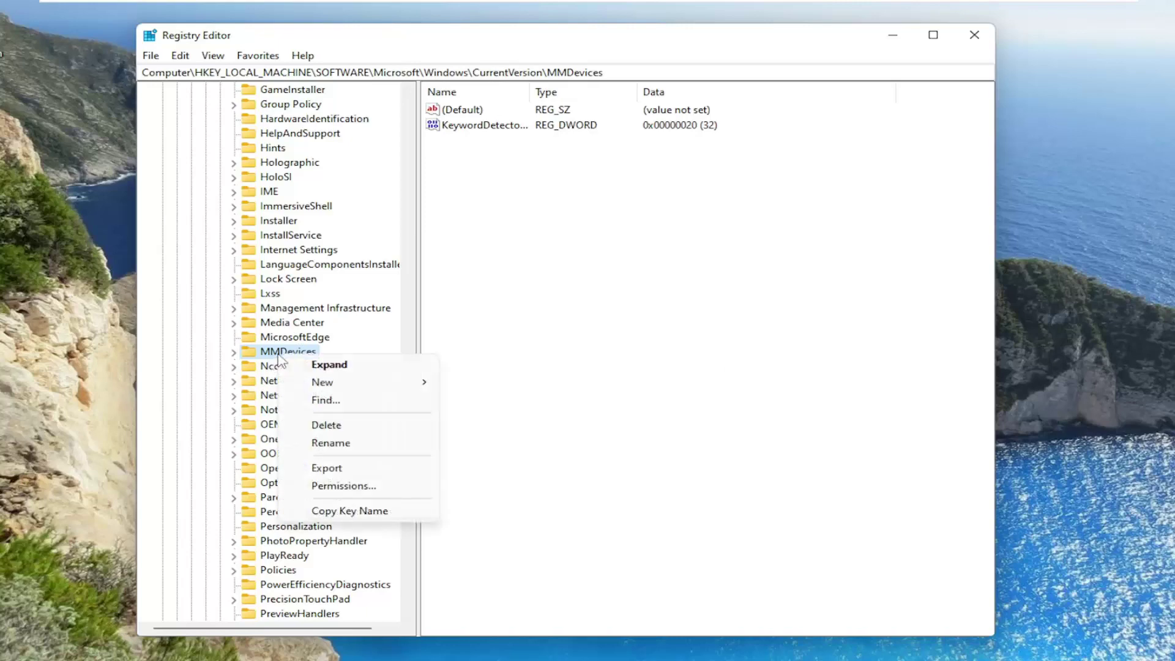
{"action": "left_click", "coordinate": [332, 486]}
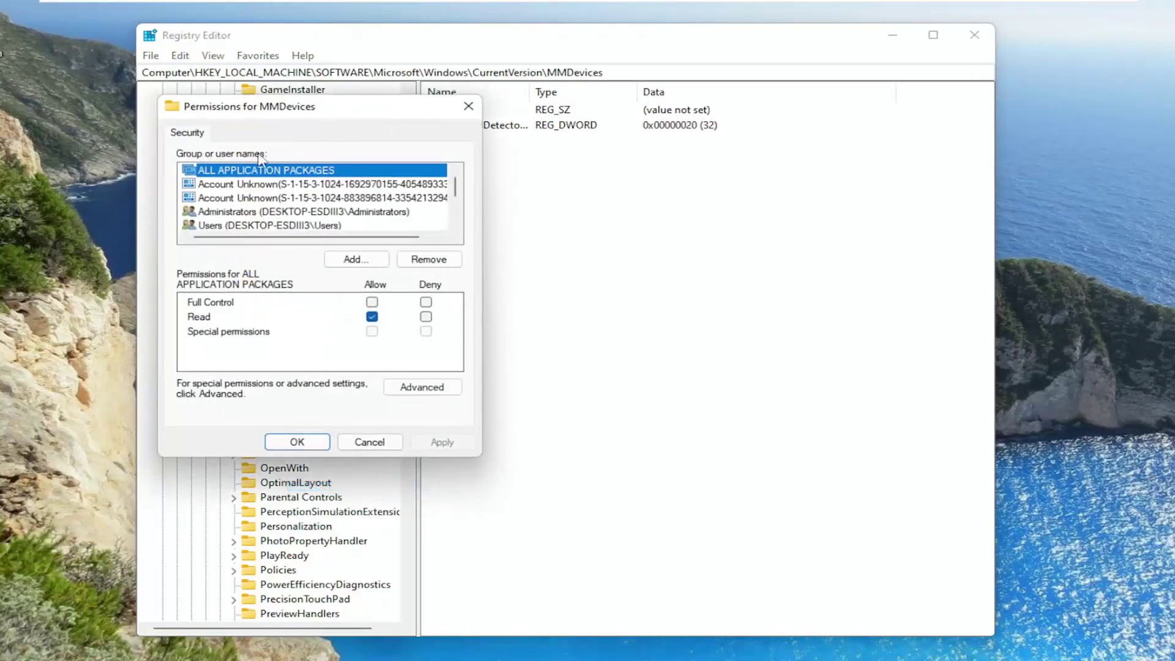
{"action": "left_click", "coordinate": [450, 390]}
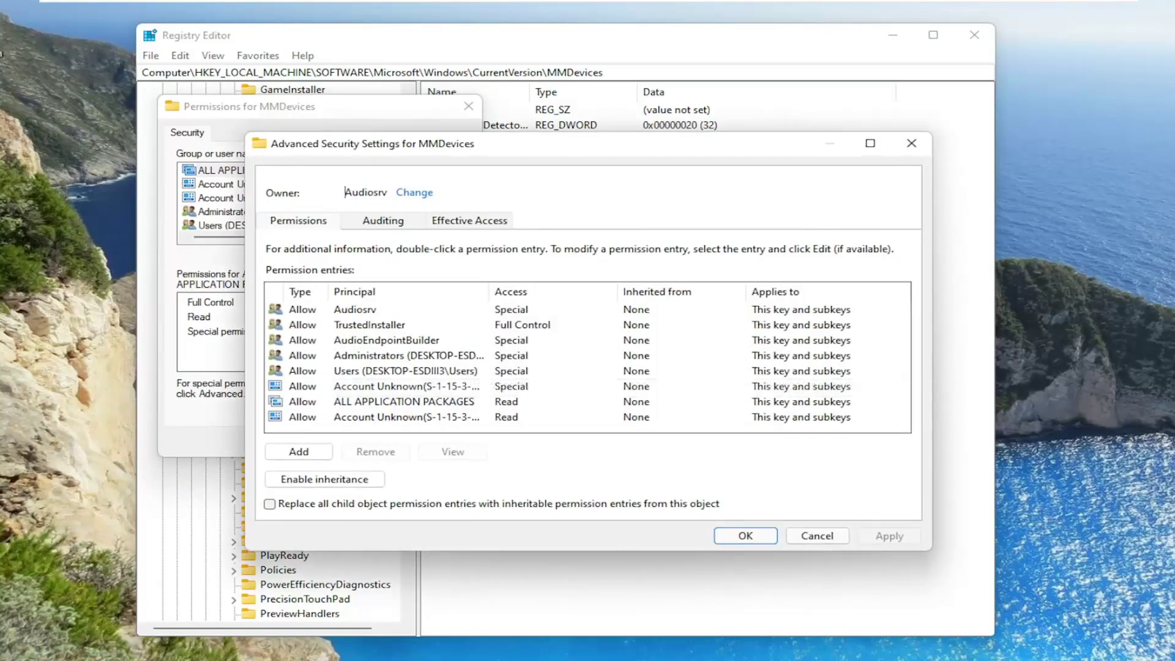
{"action": "left_click", "coordinate": [415, 193]}
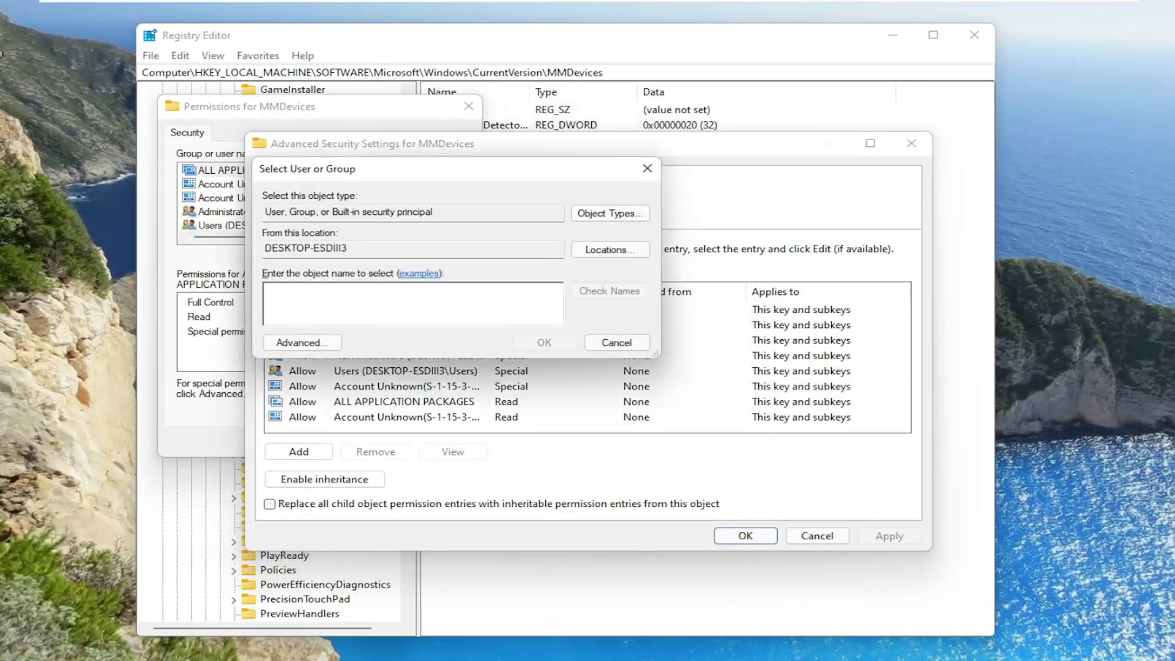
{"action": "type", "text": "everyone"}
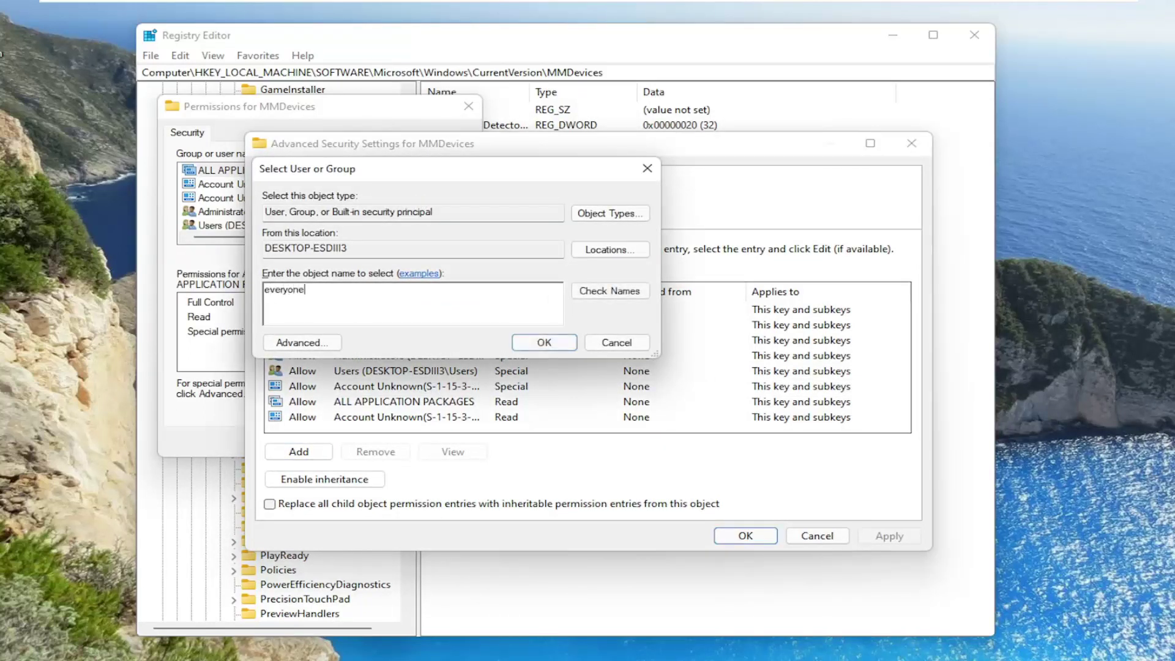
{"action": "left_click", "coordinate": [610, 291]}
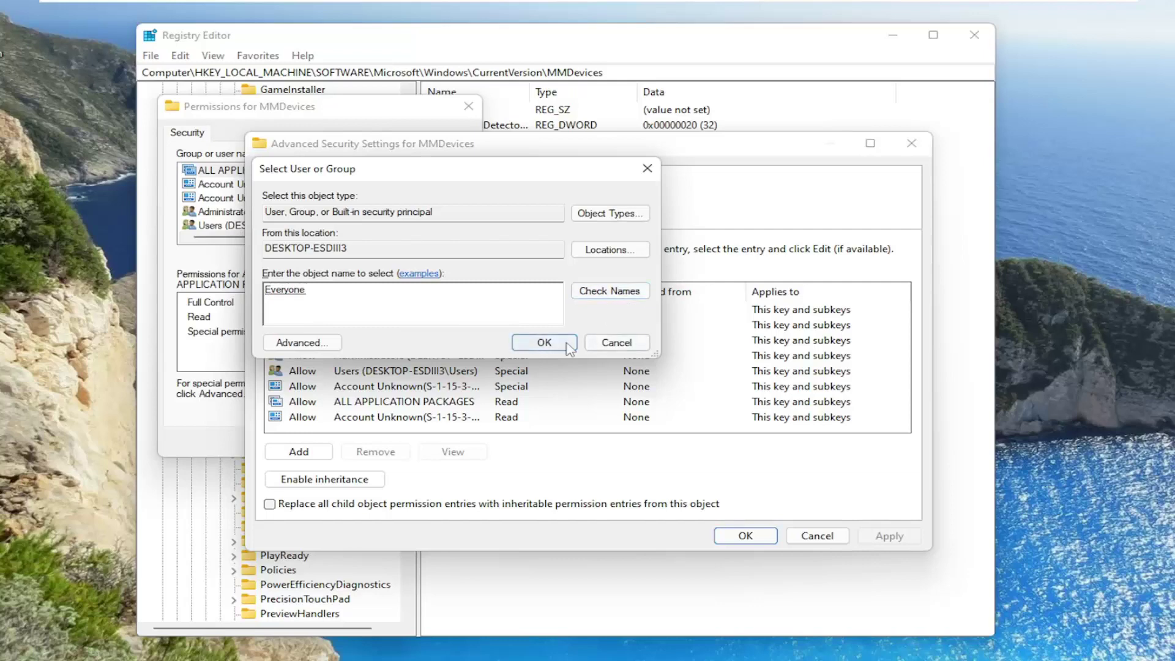
{"action": "left_click", "coordinate": [544, 343]}
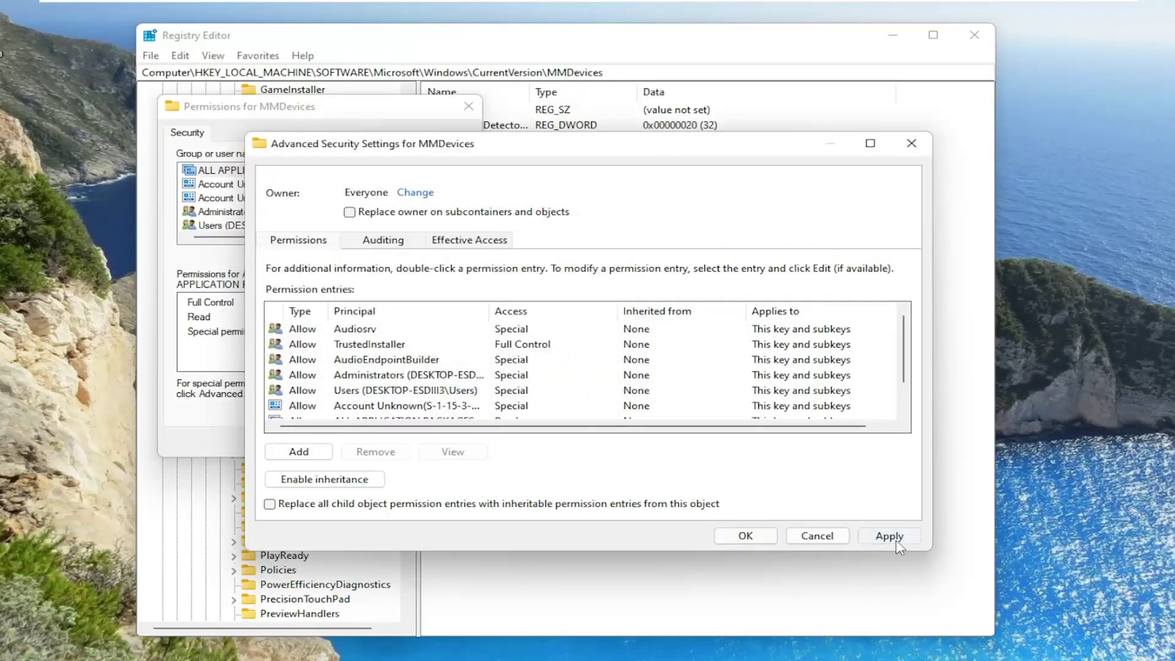
- Apply Everyone as owner, close Advanced settings, and allow Full Control for ALL APPLICATION PACKAGES
{"action": "left_click", "coordinate": [887, 536]}
{"action": "left_click", "coordinate": [746, 536]}
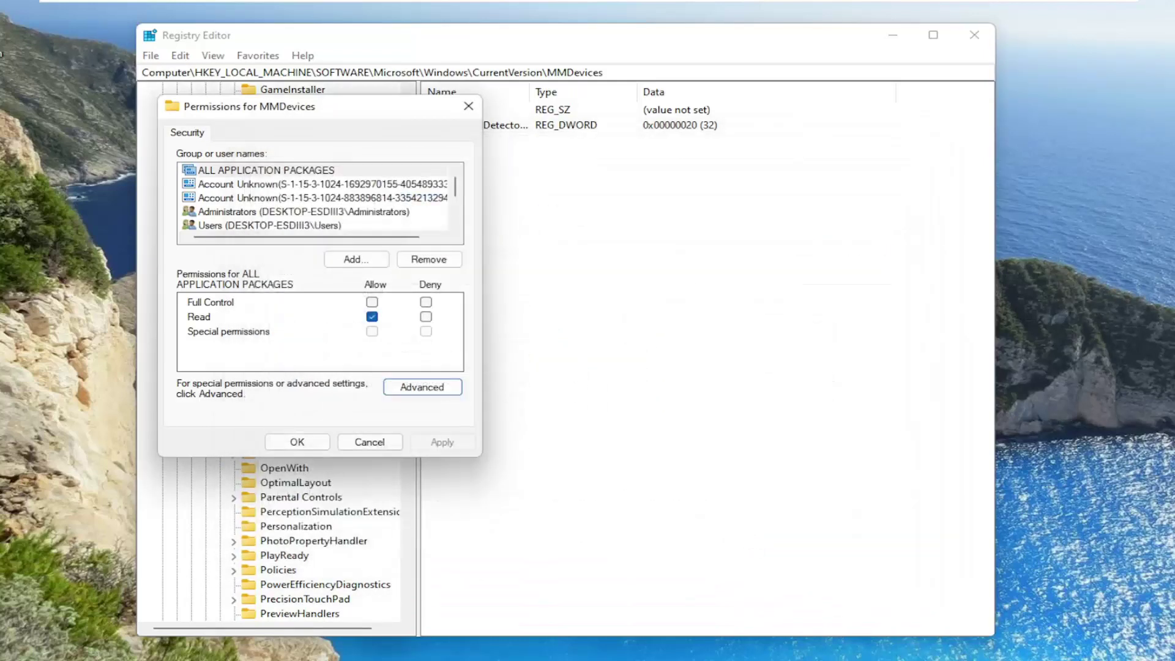
{"action": "left_click", "coordinate": [372, 302]}
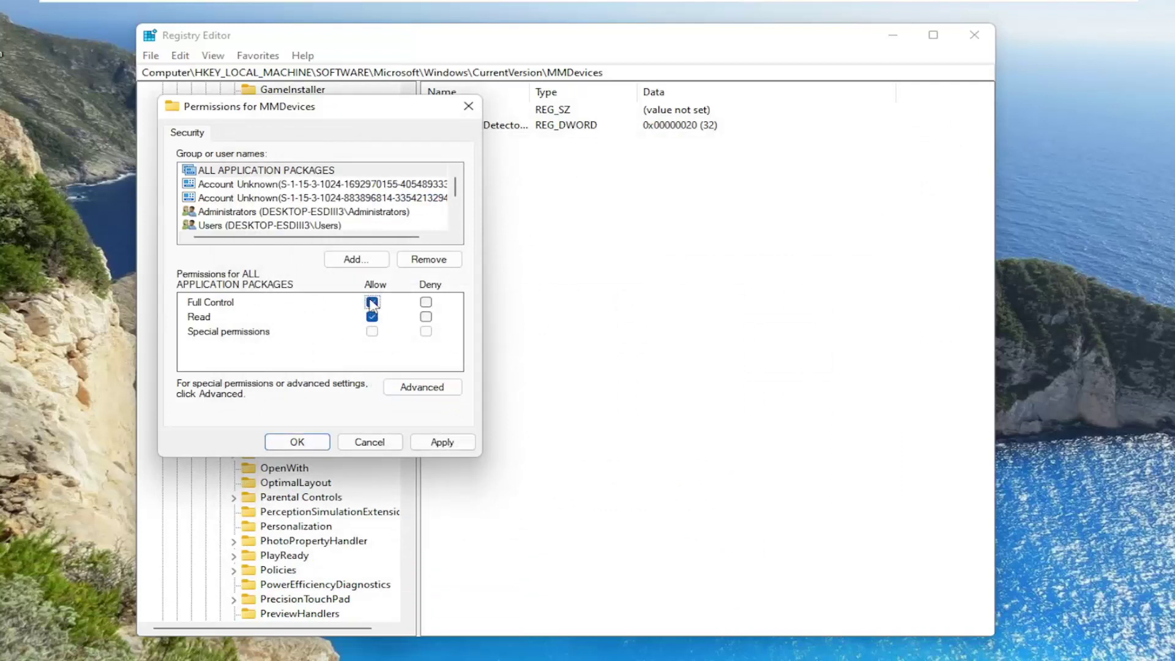
{"action": "scroll", "coordinate": [269, 221], "scroll_direction": "down", "scroll_amount": 2}
{"action": "scroll", "coordinate": [269, 220], "scroll_direction": "up", "scroll_amount": 2}
- Allow Full Control for the Users group, apply, and close the permissions dialog
{"action": "left_click", "coordinate": [248, 225]}
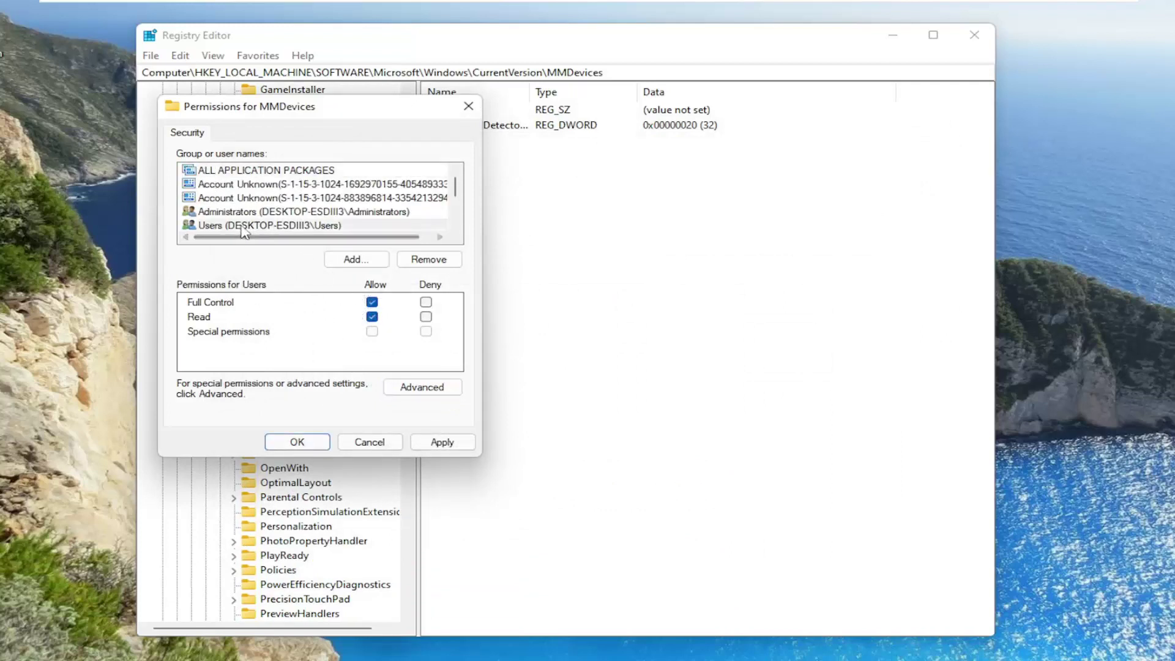
{"action": "left_click", "coordinate": [372, 302]}
{"action": "scroll", "coordinate": [341, 231], "scroll_direction": "down", "scroll_amount": 1}
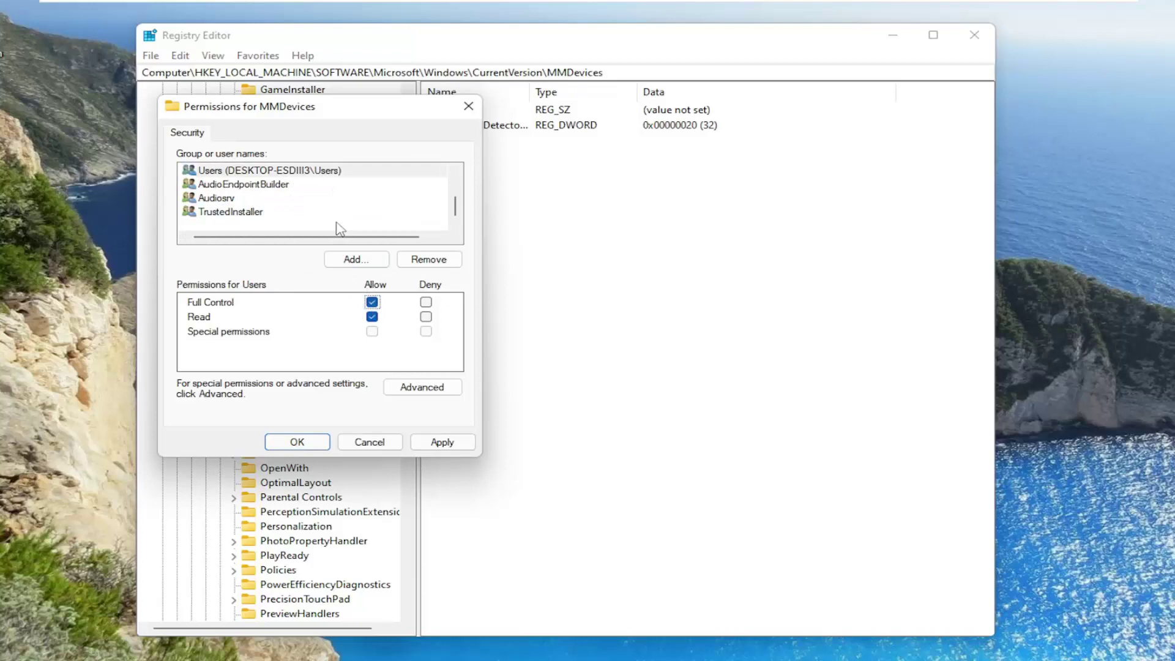
{"action": "left_click", "coordinate": [456, 442]}
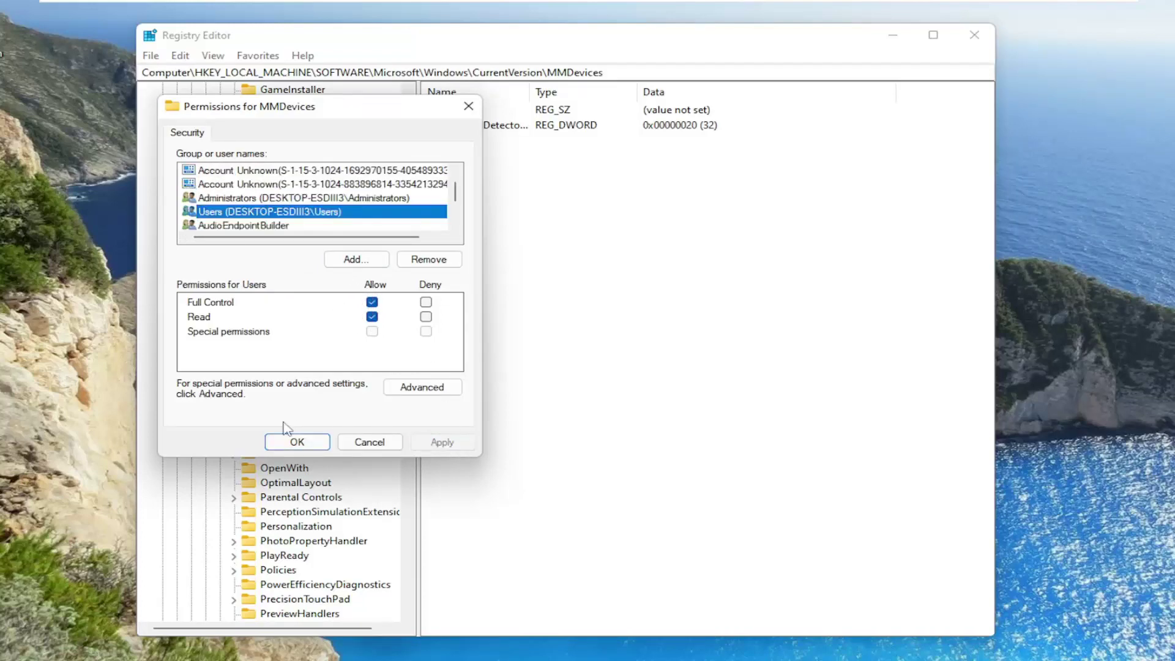
{"action": "left_click", "coordinate": [296, 442]}
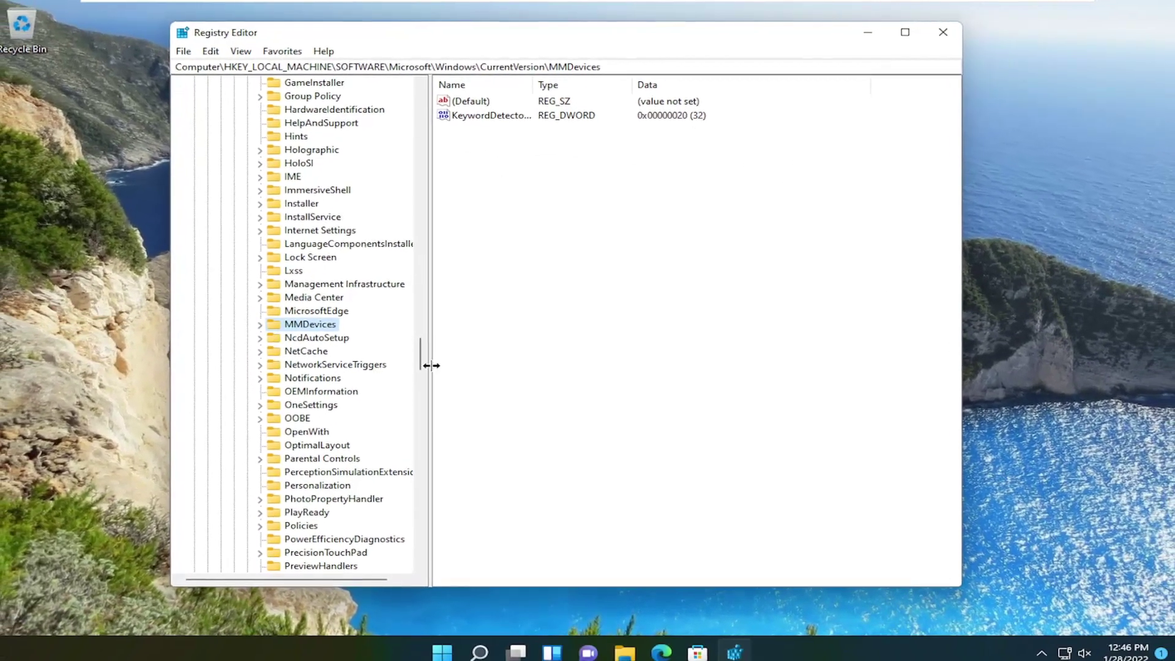
- Collapse CurrentVersion, Windows NT, Microsoft, SOFTWARE and HKEY_LOCAL_MACHINE in the key tree
{"action": "scroll", "coordinate": [418, 343], "scroll_direction": "up", "scroll_amount": 6}
{"action": "scroll", "coordinate": [430, 312], "scroll_direction": "up", "scroll_amount": 20}
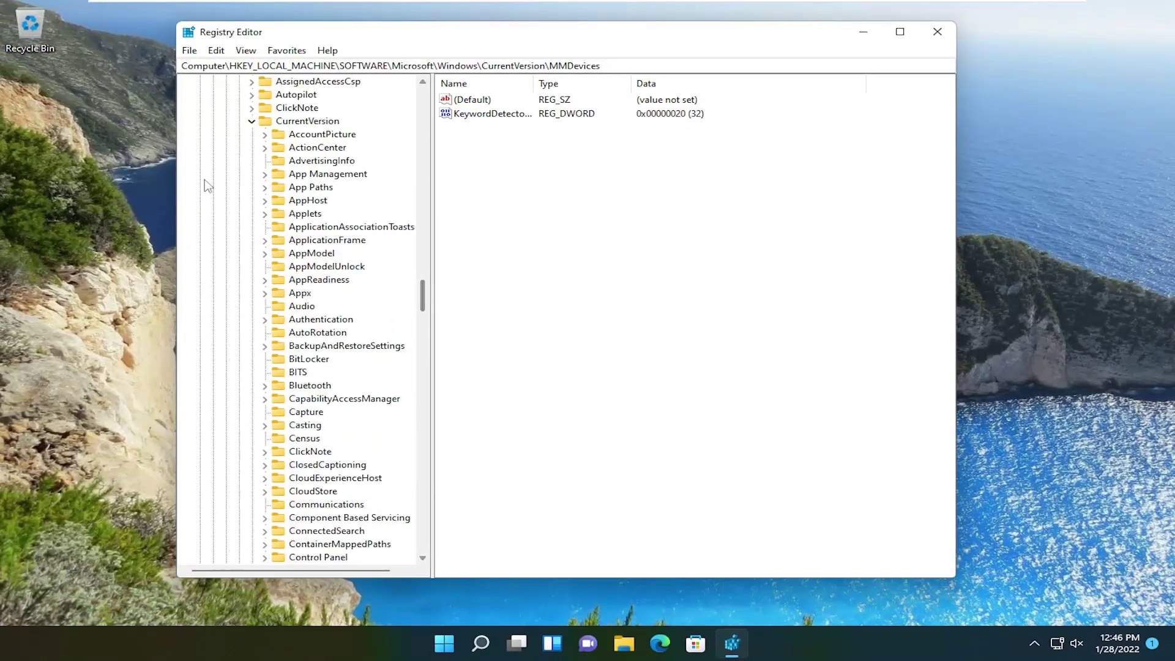
{"action": "left_click", "coordinate": [251, 121]}
{"action": "left_click", "coordinate": [239, 491]}
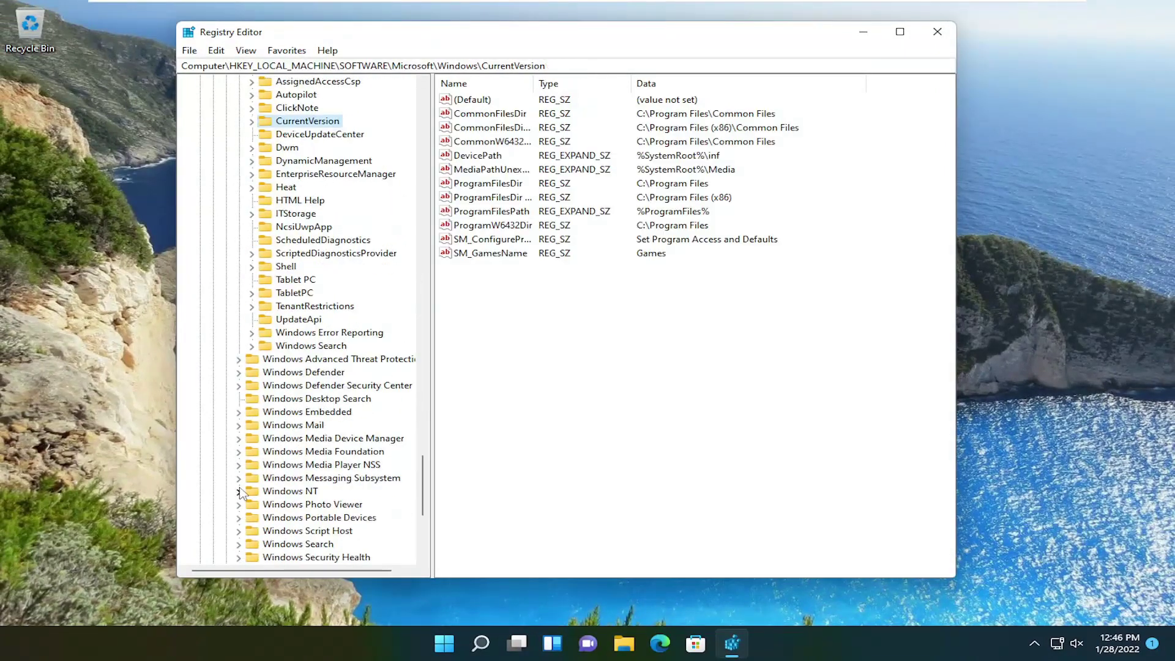
{"action": "left_click_drag", "start_coordinate": [420, 459], "coordinate": [422, 92]}
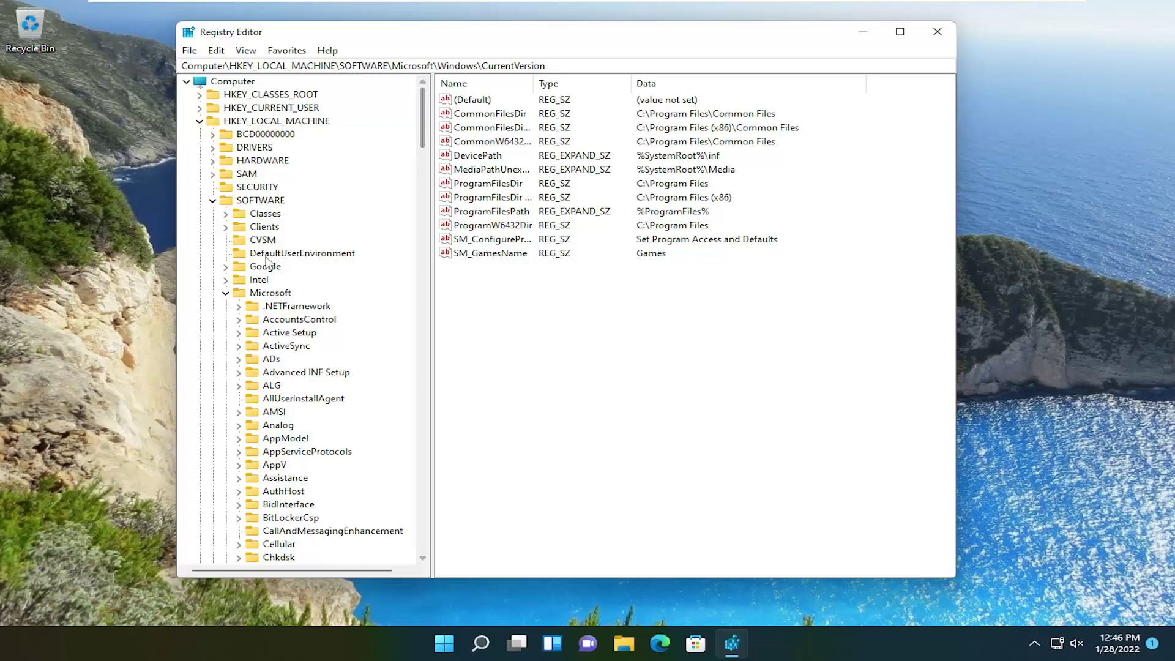
{"action": "left_click", "coordinate": [225, 294]}
{"action": "left_click", "coordinate": [212, 200]}
{"action": "left_click", "coordinate": [199, 120]}
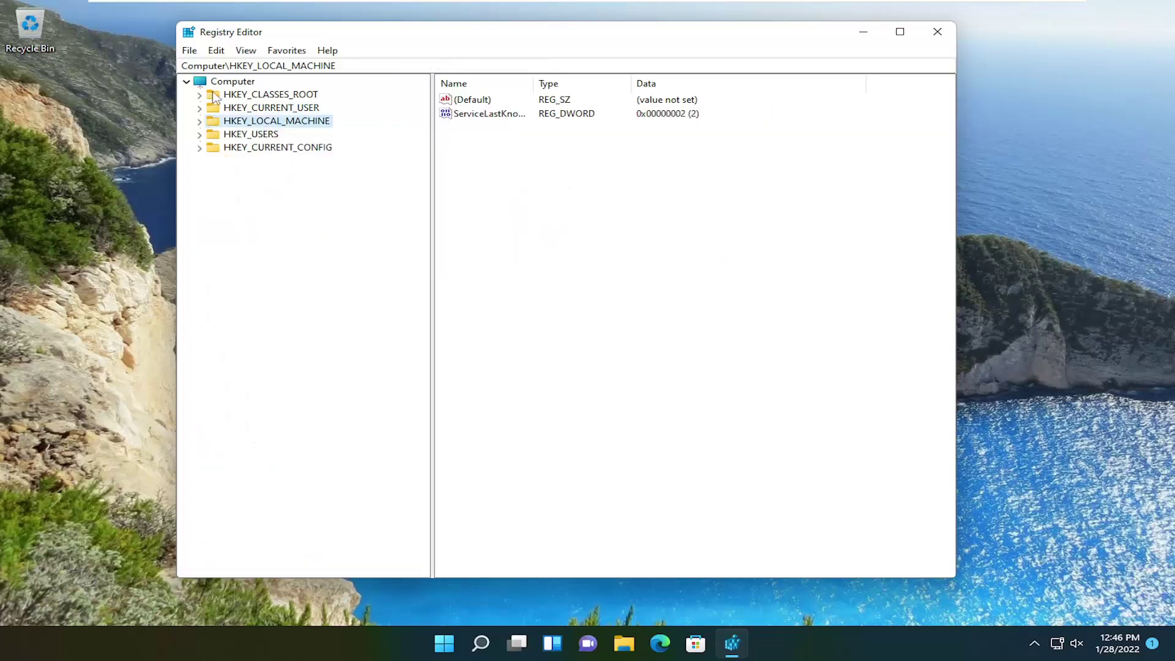
- Select Computer at the tree root and close Registry Editor
{"action": "left_click", "coordinate": [221, 82]}
{"action": "left_click_drag", "start_coordinate": [420, 25], "coordinate": [506, 37]}
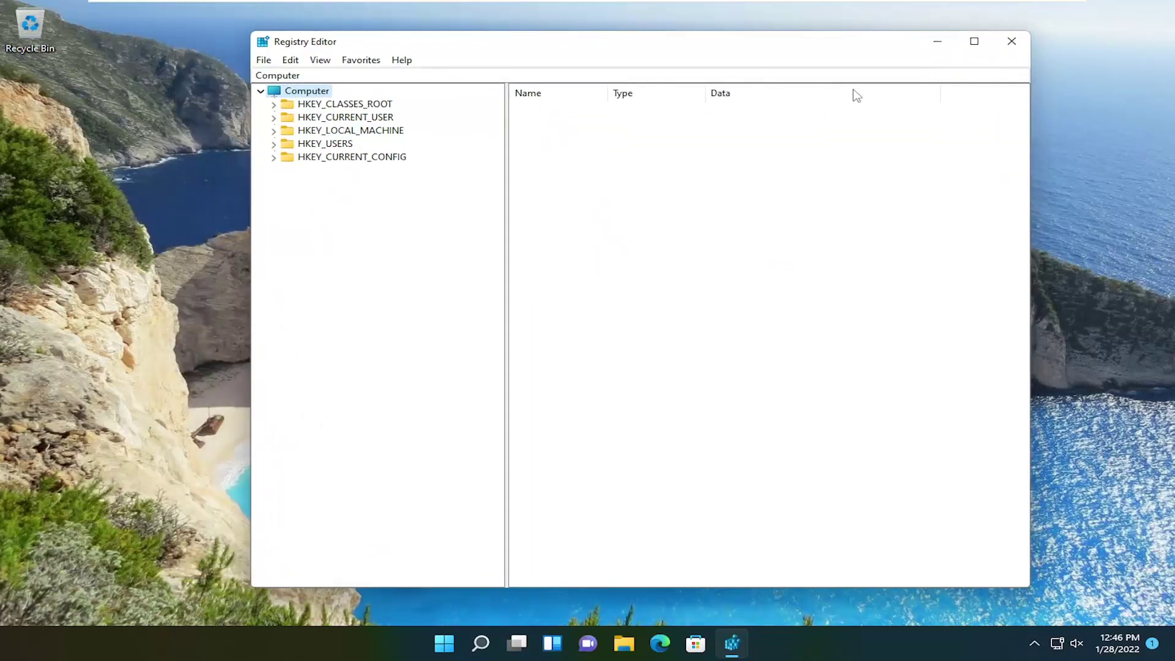
{"action": "left_click", "coordinate": [1013, 41]}
- Bring up the Start button's context menu to reach the Restart option
{"action": "right_click", "coordinate": [462, 642]}
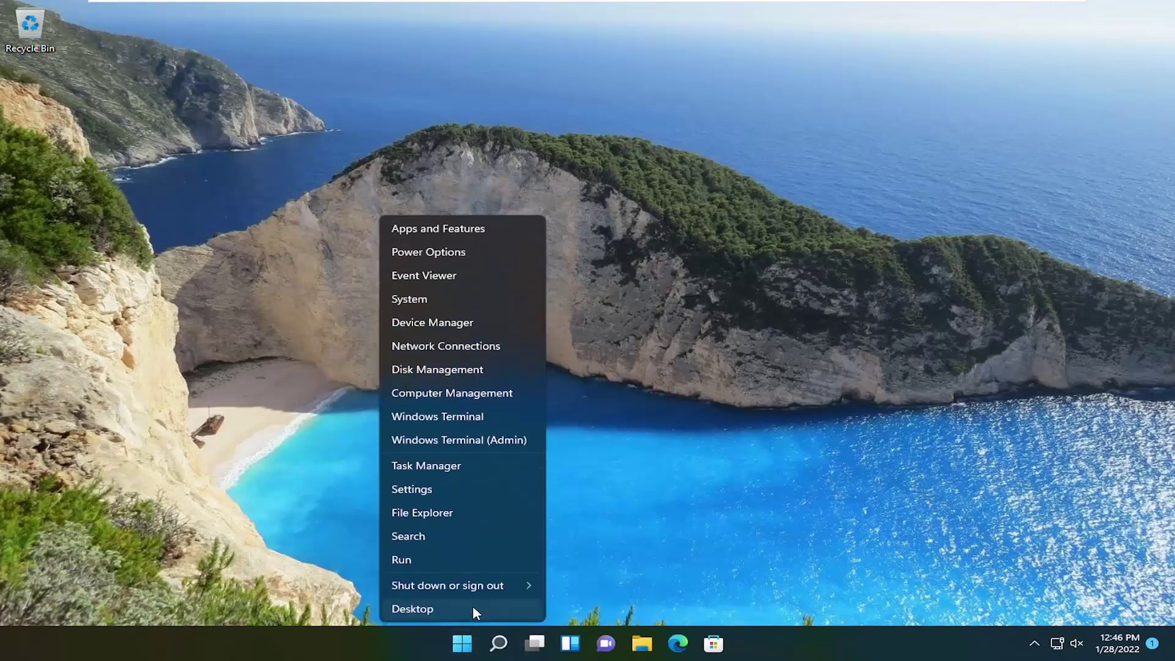